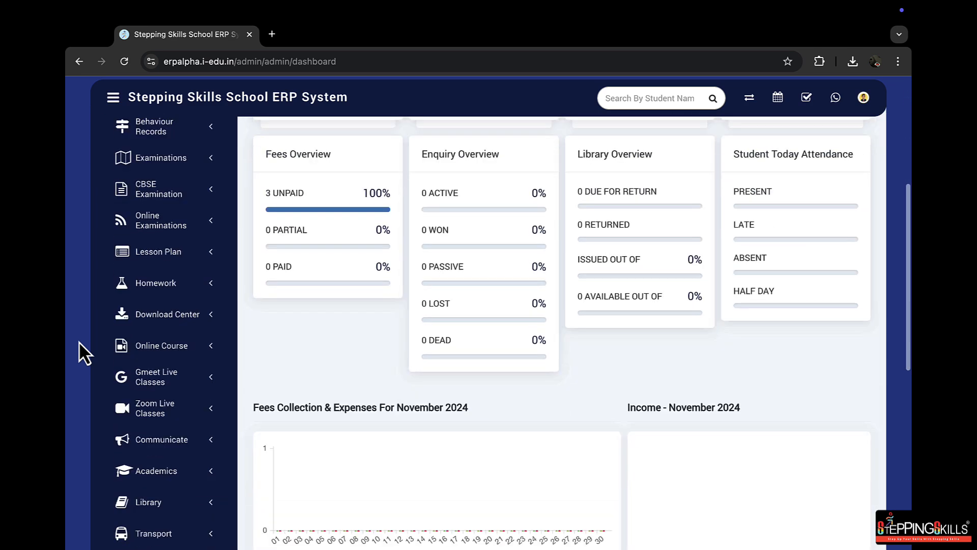
Open the Leave Type page of the Human Resource module
scroll(78, 346, "up", 3)
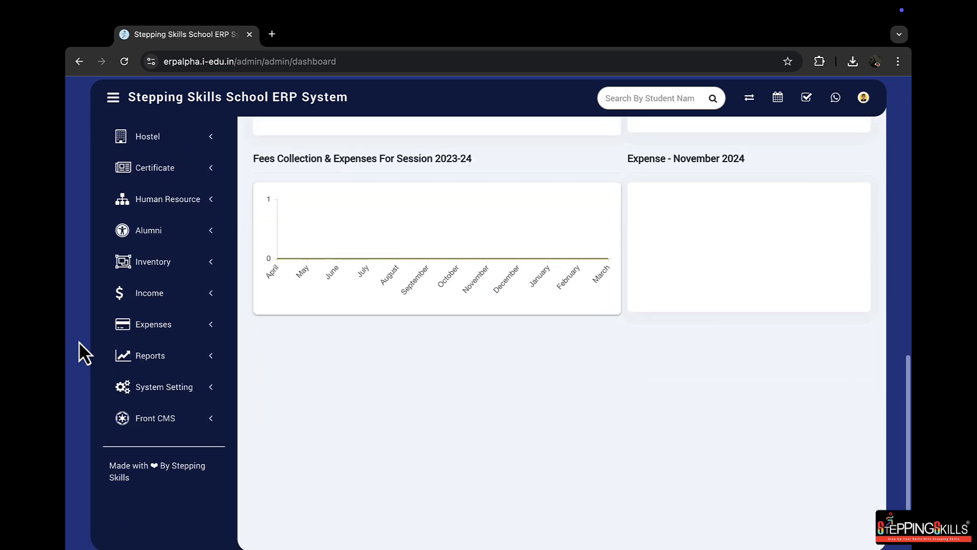
left_click(207, 278)
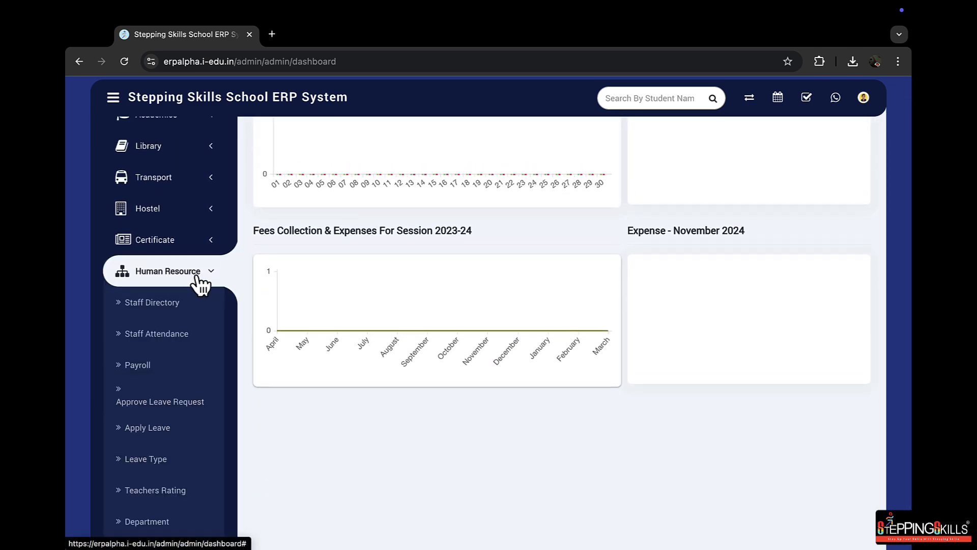
scroll(206, 282, "down", 1)
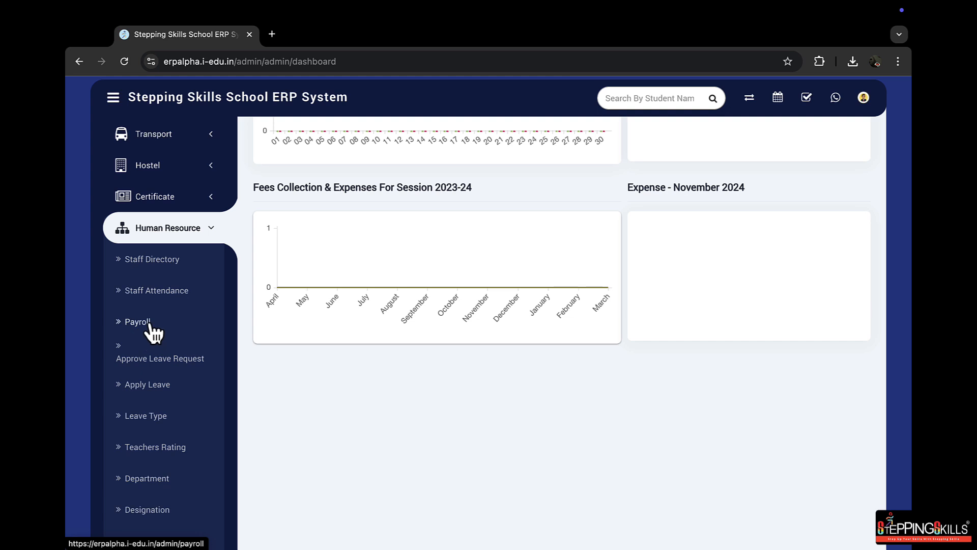
scroll(99, 335, "down", 1)
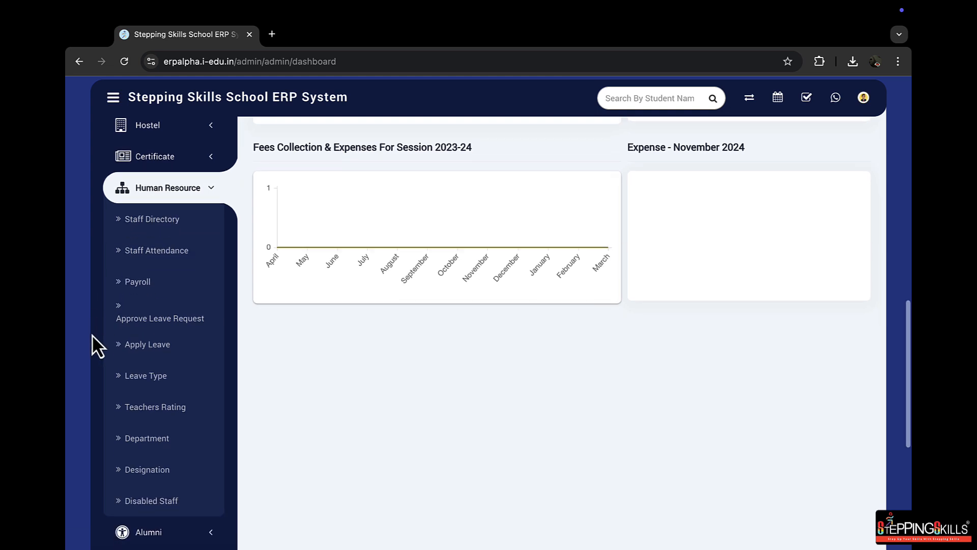
left_click(151, 381)
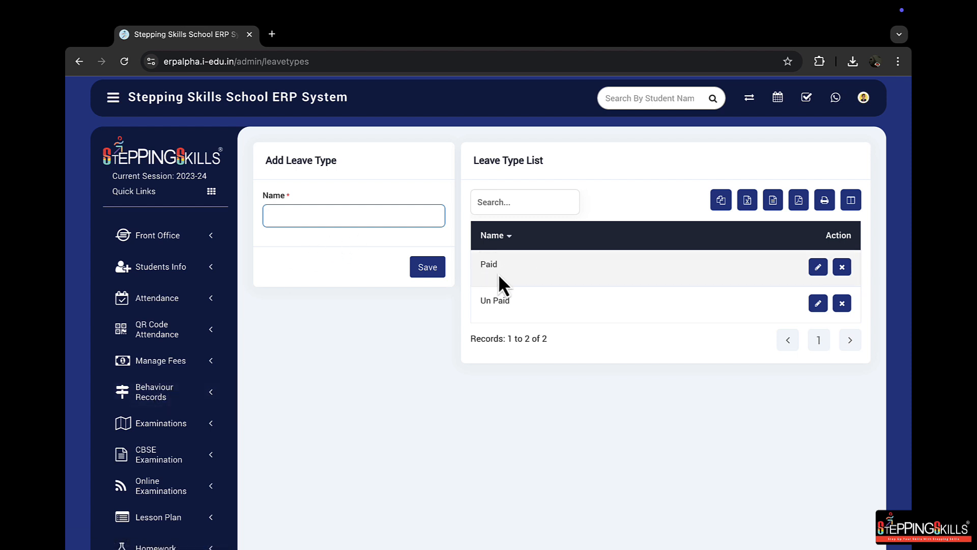
Check the existing Paid and Un Paid leave types, and save a new leave type named Sick
left_click_drag(482, 264, 510, 266)
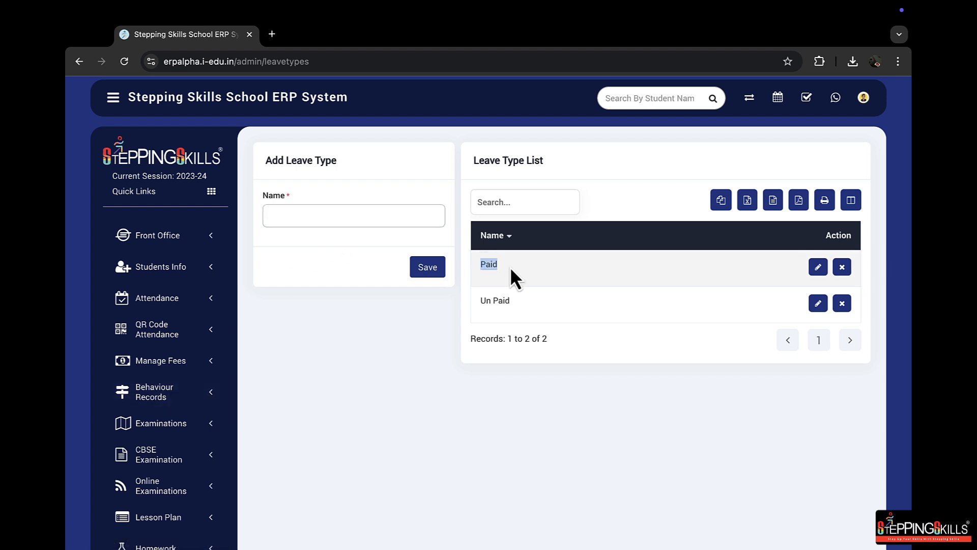
left_click(480, 302)
left_click(336, 222)
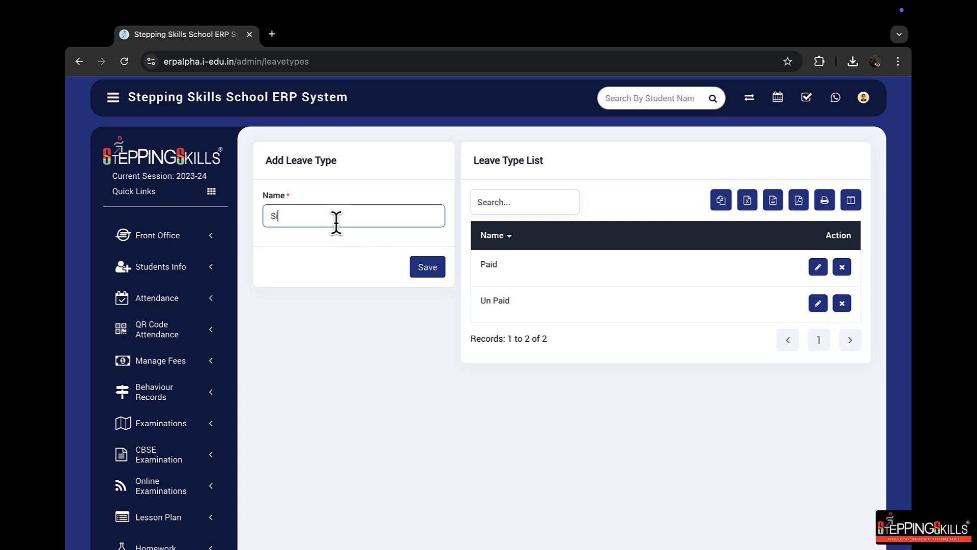
left_click(419, 269)
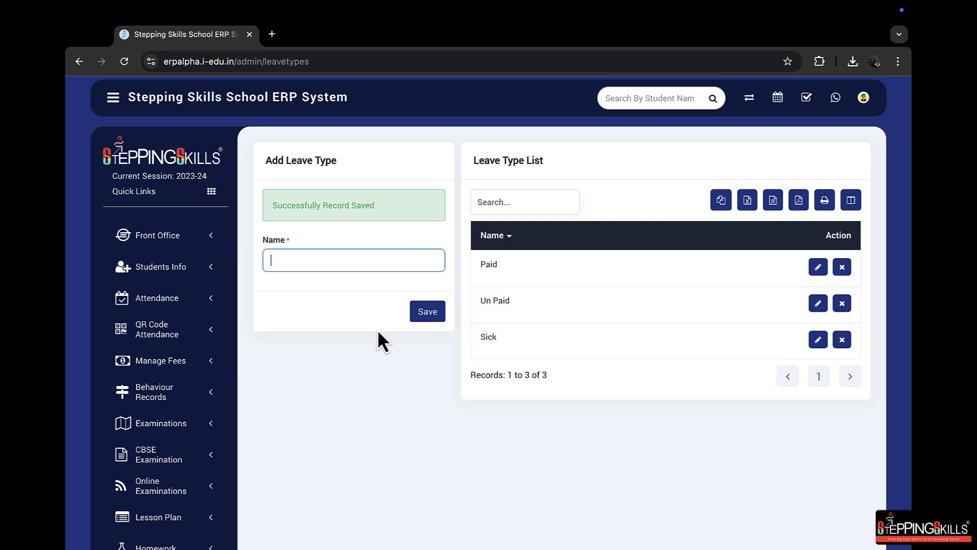
Open the teacher's record from the Staff Directory for editing and expand its additional details
scroll(326, 336, "down", 10)
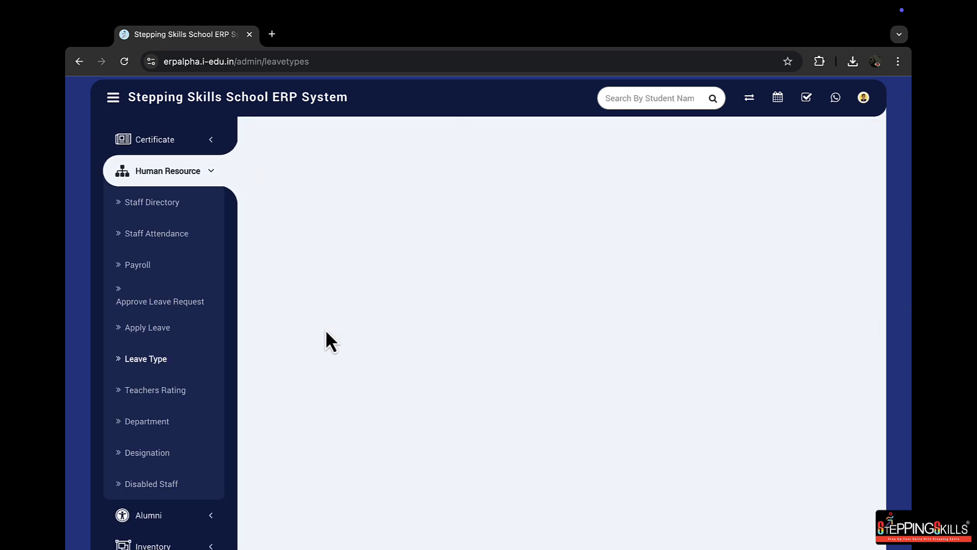
left_click(176, 204)
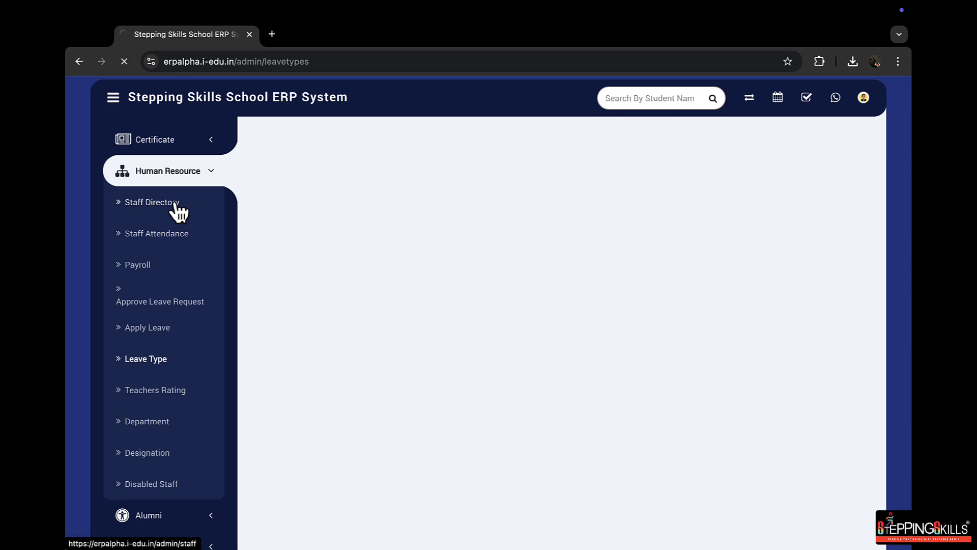
mouse_move(670, 368)
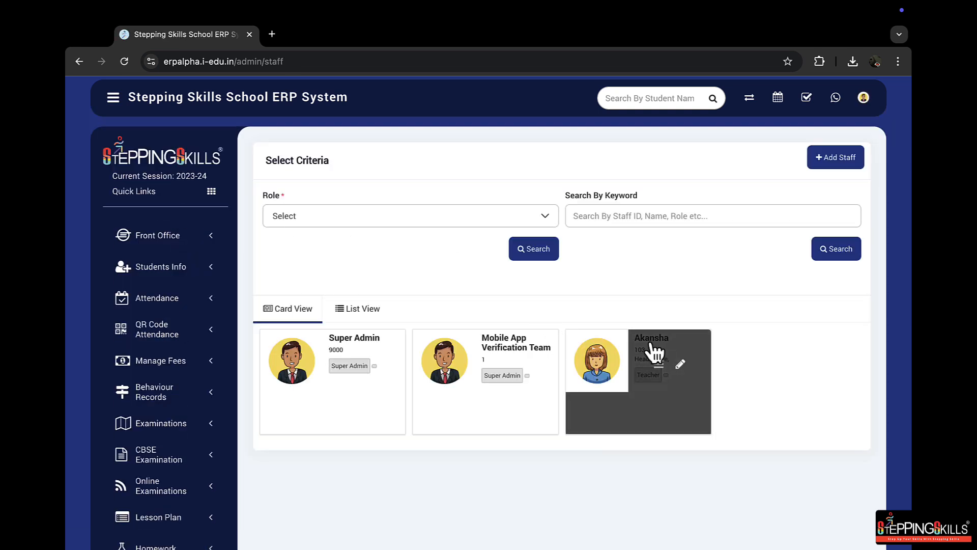
left_click(685, 369)
scroll(469, 331, "down", 5)
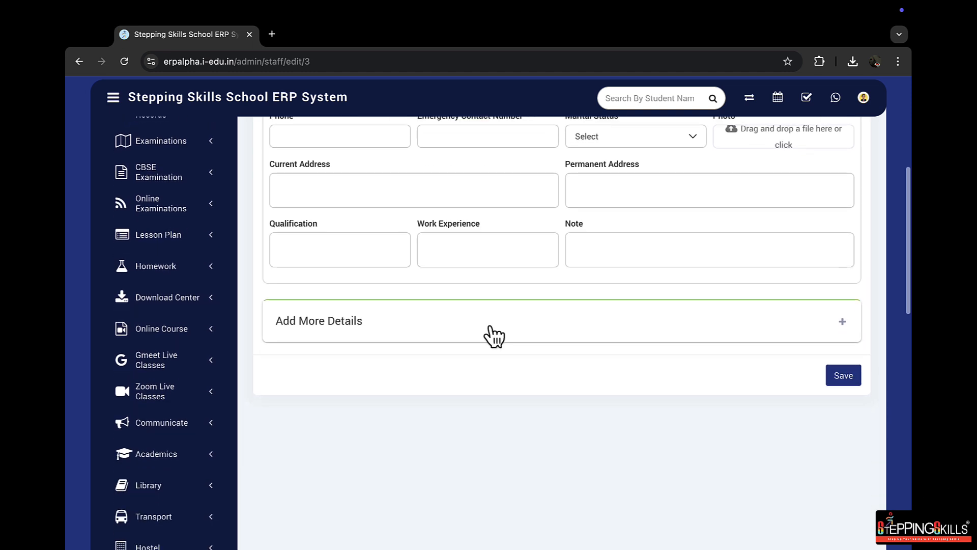
left_click(843, 313)
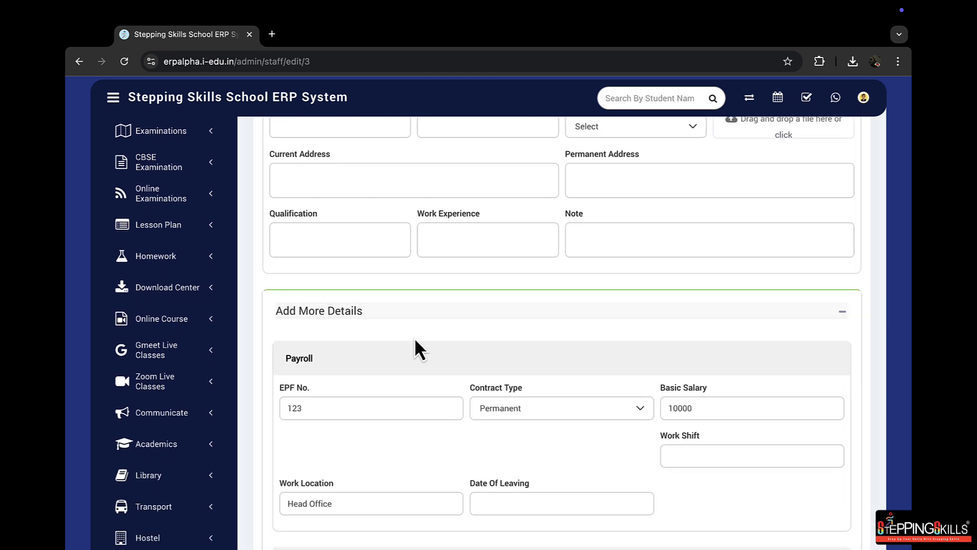
scroll(450, 334, "down", 2)
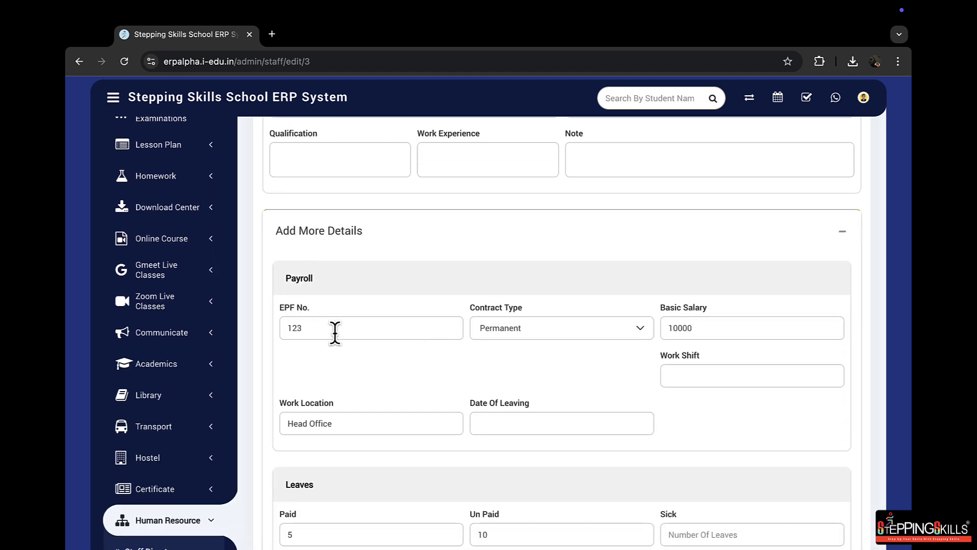
In the teacher's payroll details, choose Permanent as the contract type and set the basic salary to 12000
left_click_drag(316, 326, 279, 330)
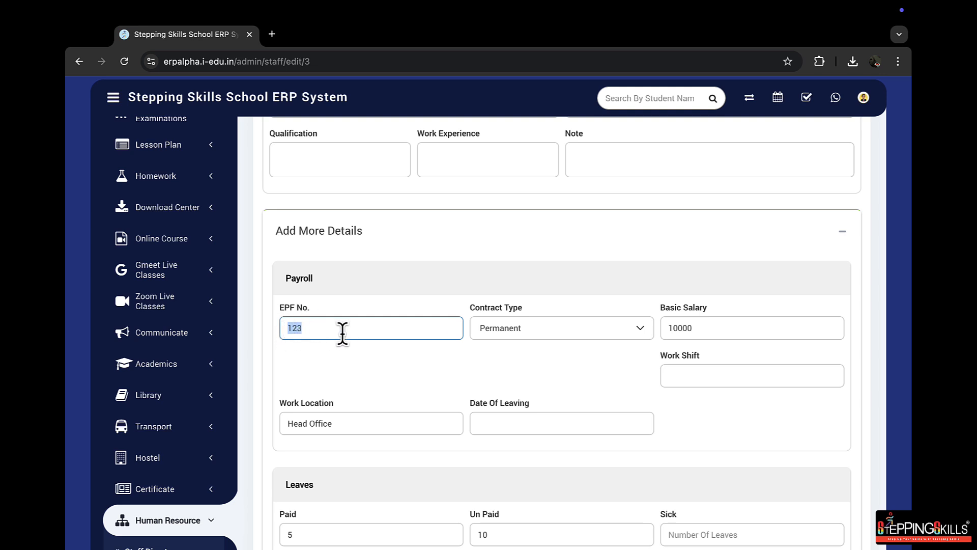
left_click(491, 330)
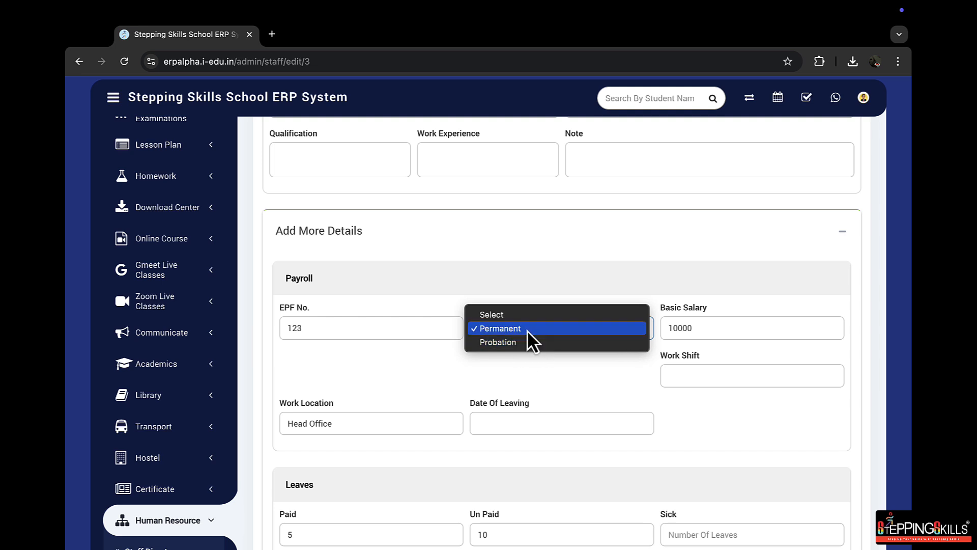
left_click(527, 330)
left_click(501, 353)
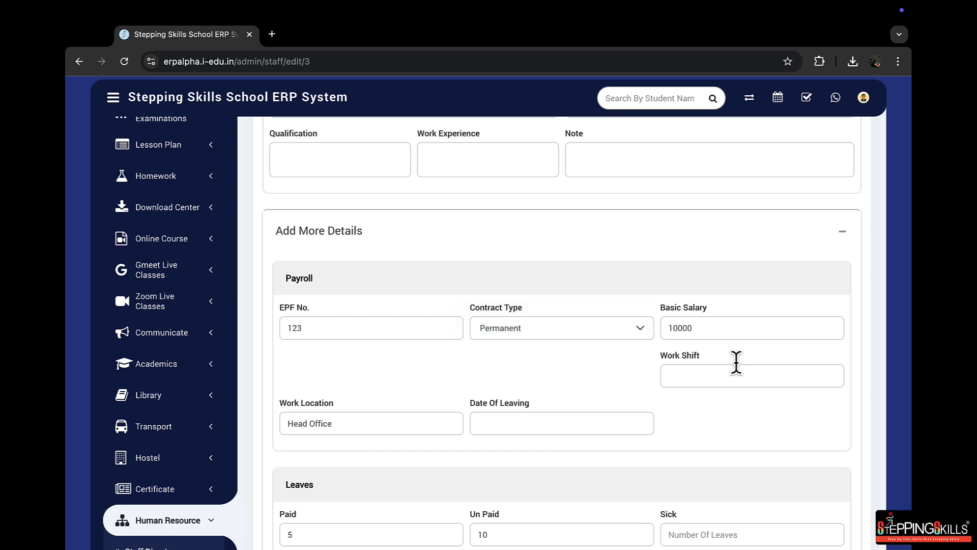
double_click(718, 331)
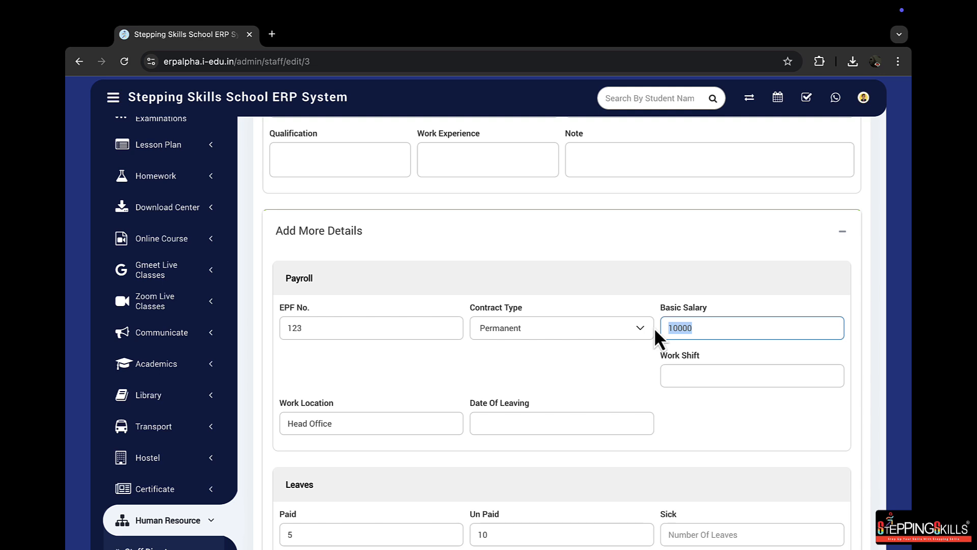
type("12000")
left_click(625, 360)
scroll(372, 385, "down", 1)
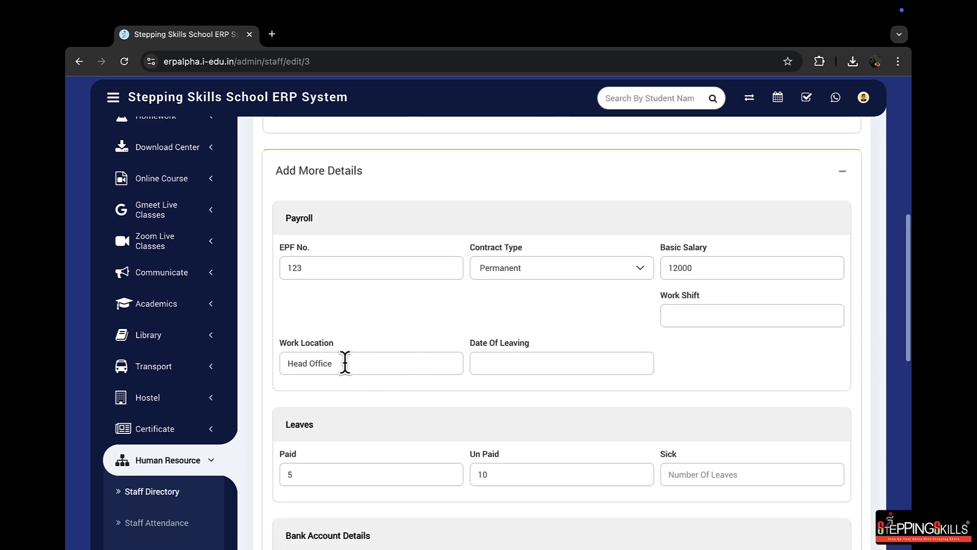
Review the work location and set the teacher's number of Sick leaves to 2
left_click_drag(344, 363, 284, 366)
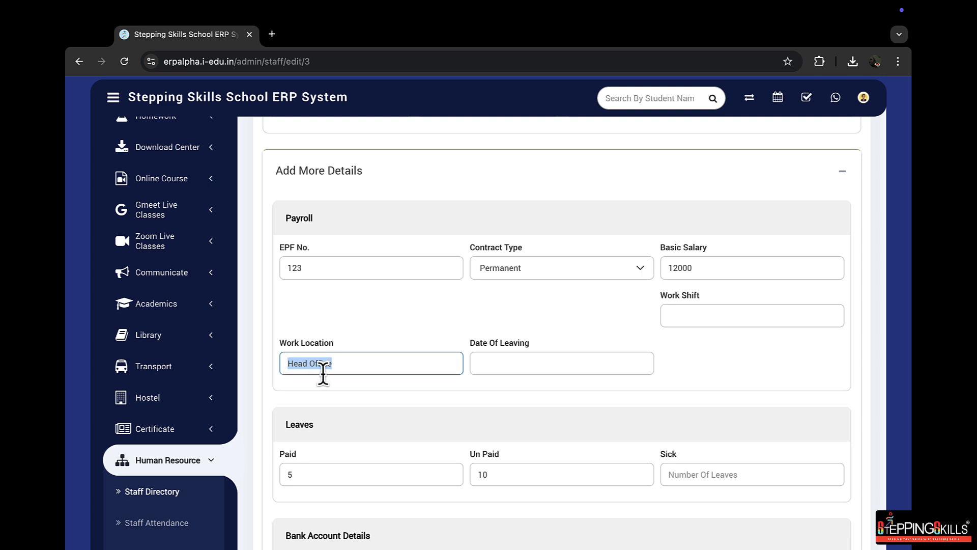
scroll(376, 371, "down", 2)
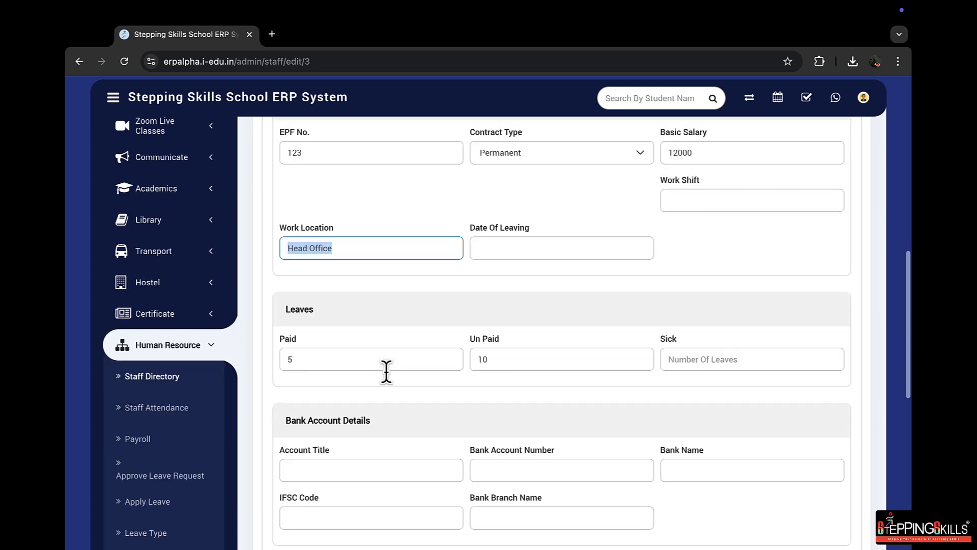
left_click(305, 364)
key("BackSpace")
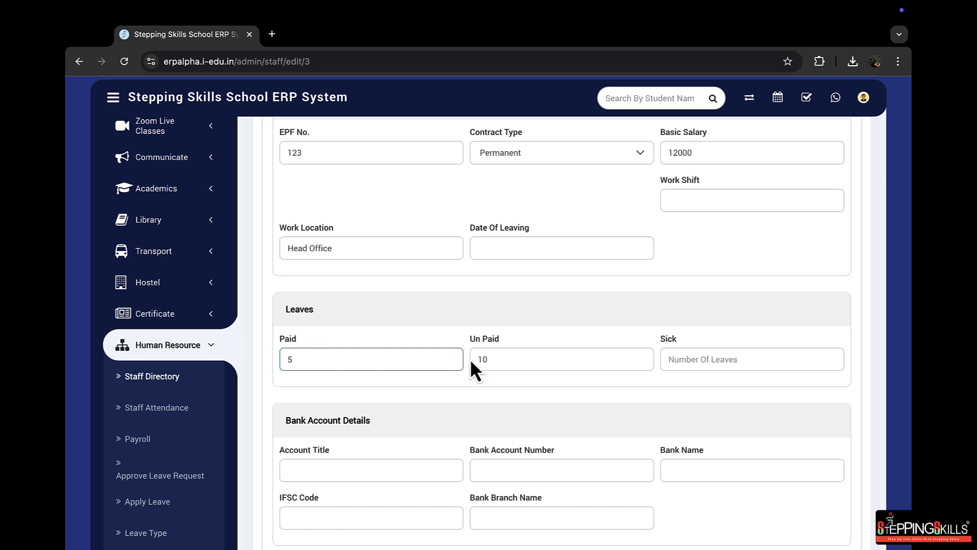
left_click(736, 360)
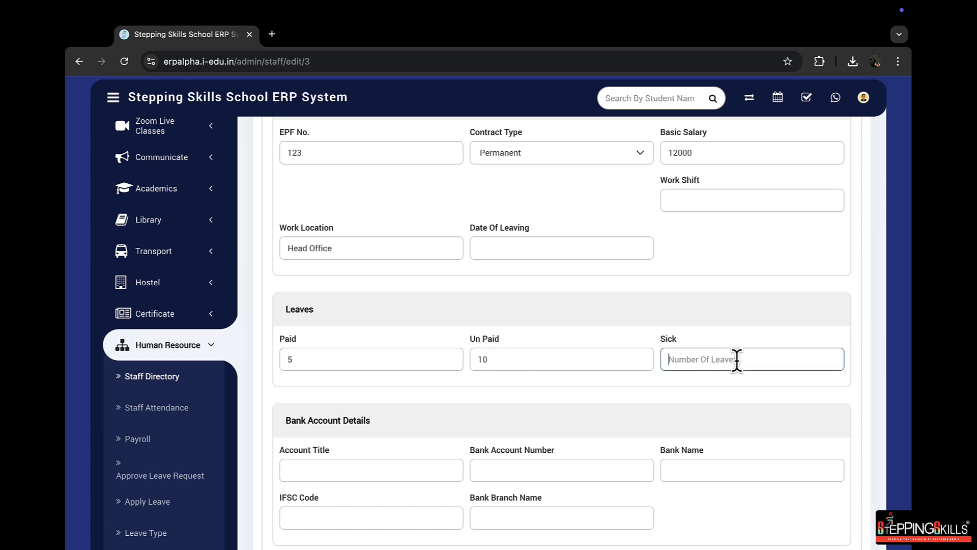
type("2")
left_click(662, 389)
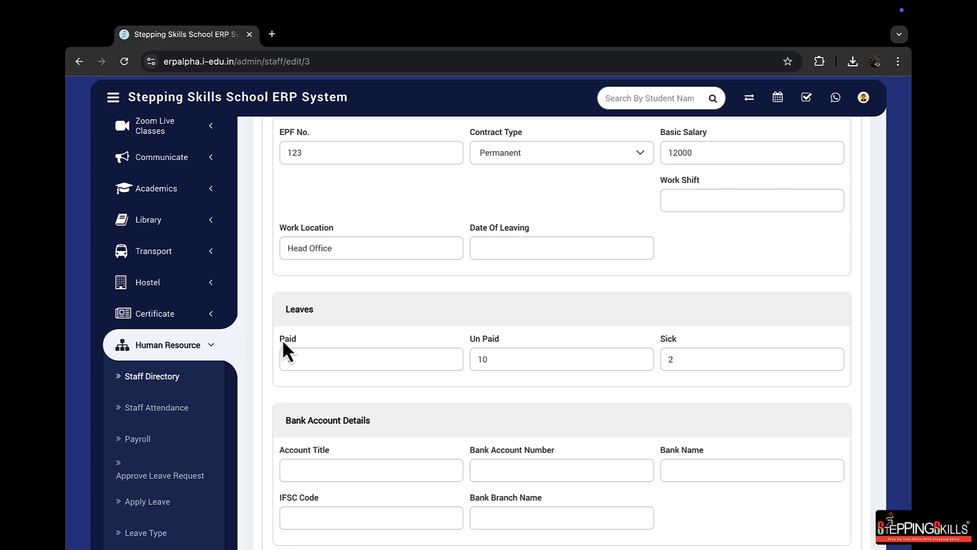
Examine the teacher's leave entries and the bank account, social media link and document upload sections
left_click_drag(290, 338, 300, 338)
mouse_move(463, 338)
left_mouse_down()
mouse_move(632, 329)
mouse_move(469, 332)
left_mouse_up()
scroll(306, 333, "down", 3)
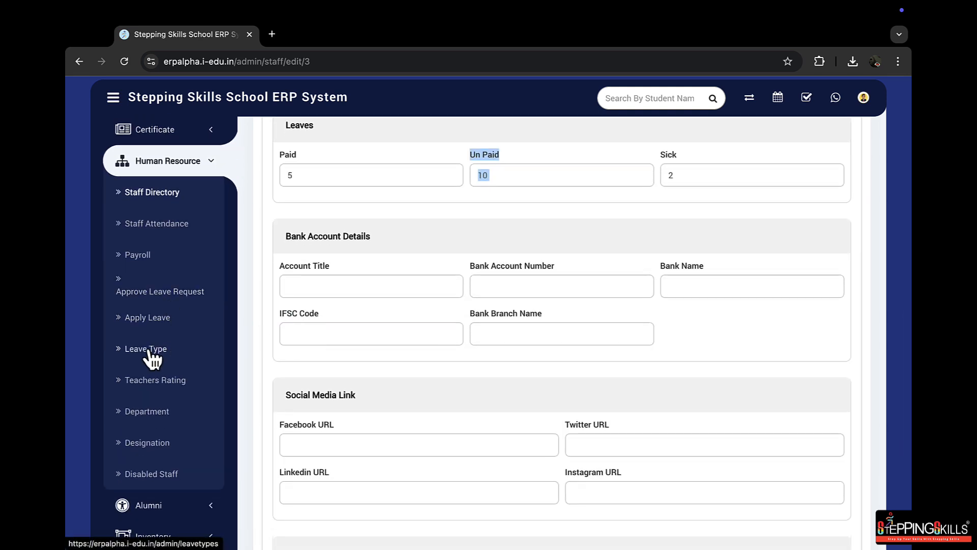
left_click(601, 251)
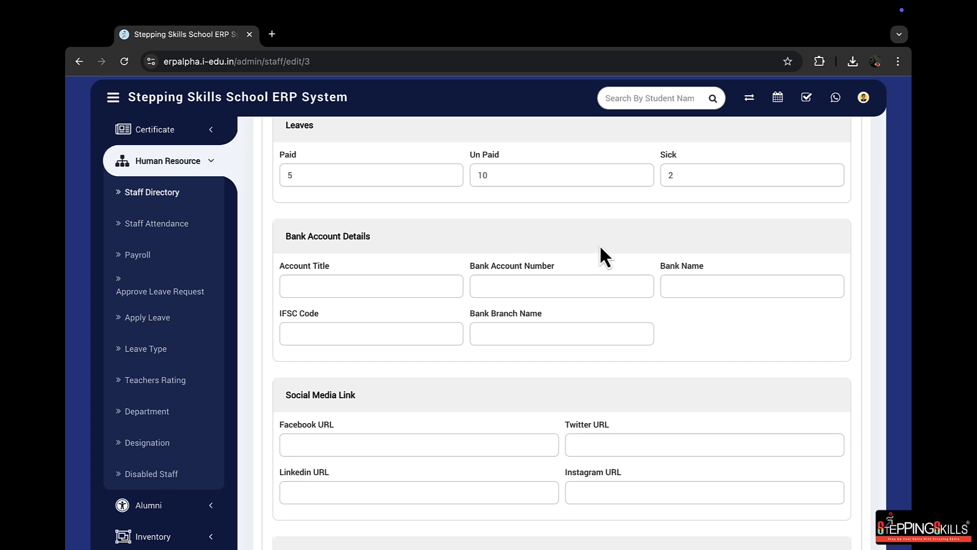
scroll(487, 268, "down", 1)
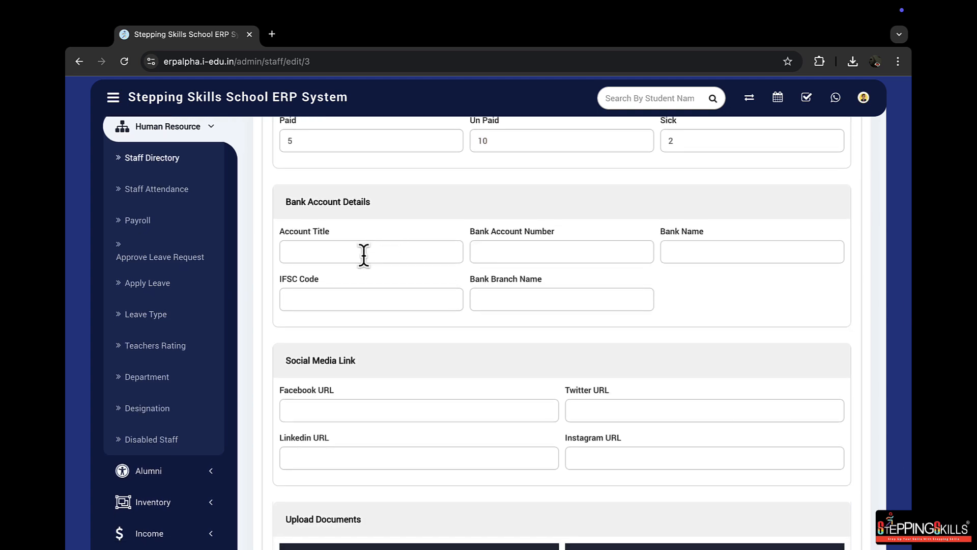
left_click_drag(282, 201, 668, 262)
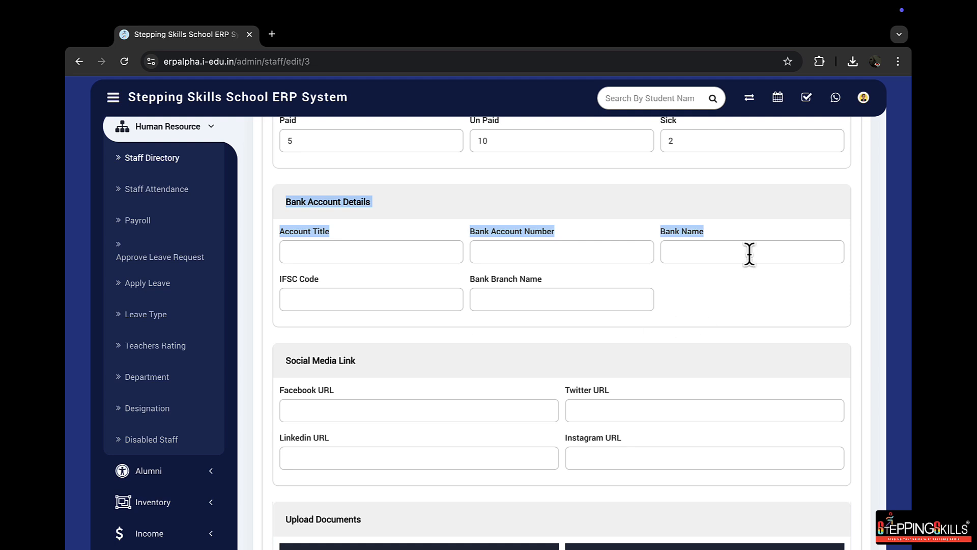
left_click(690, 295)
scroll(857, 315, "down", 5)
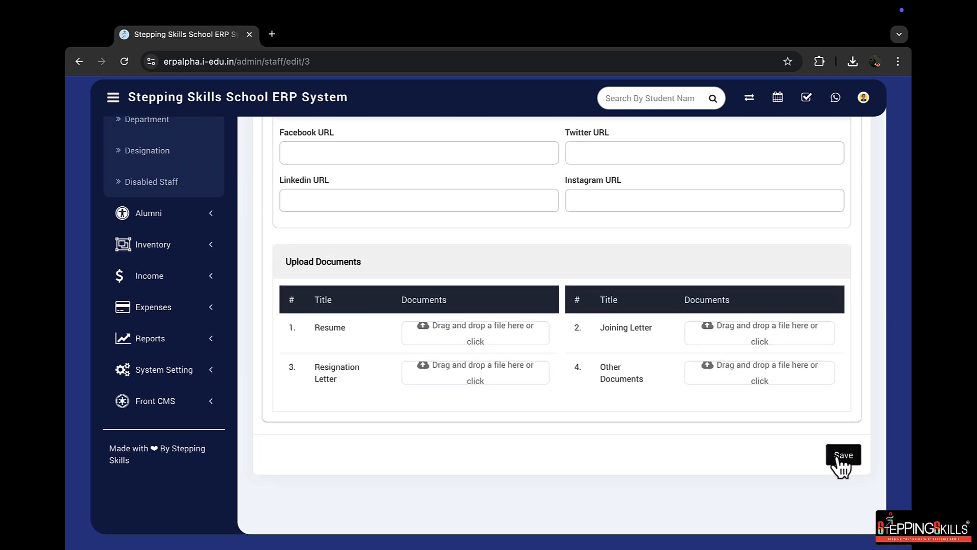
scroll(840, 464, "up", 4)
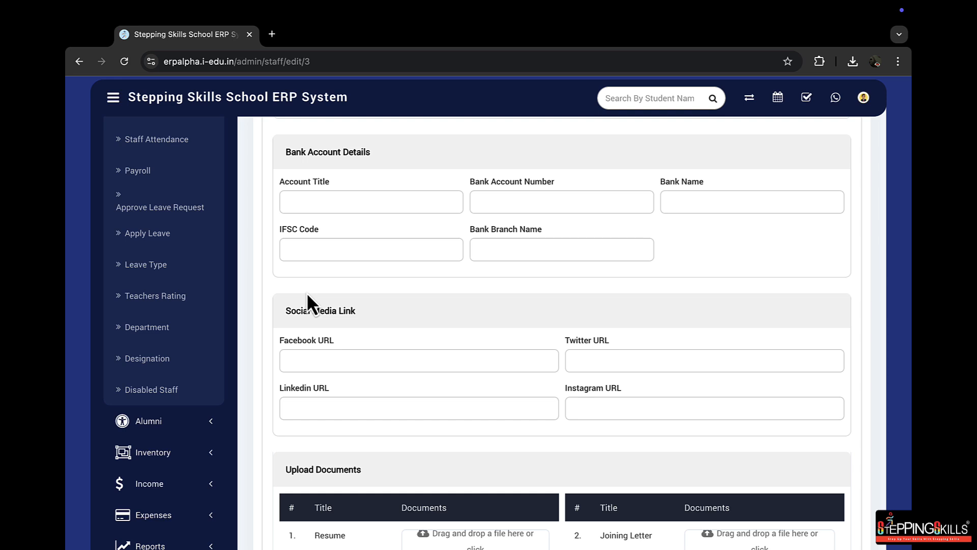
scroll(192, 360, "down", 4)
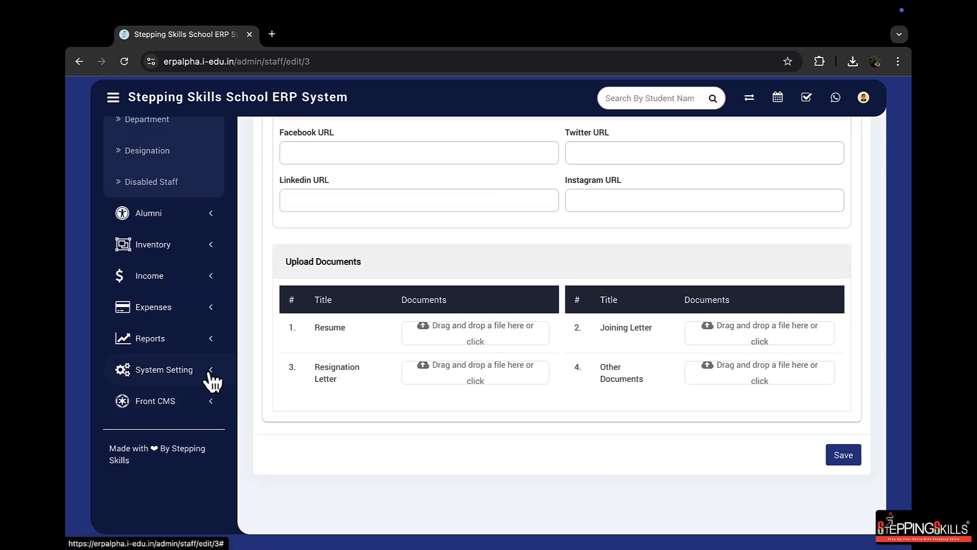
Open the Custom Fields page from the system settings in a separate browser tab
left_click(209, 375)
scroll(196, 387, "down", 6)
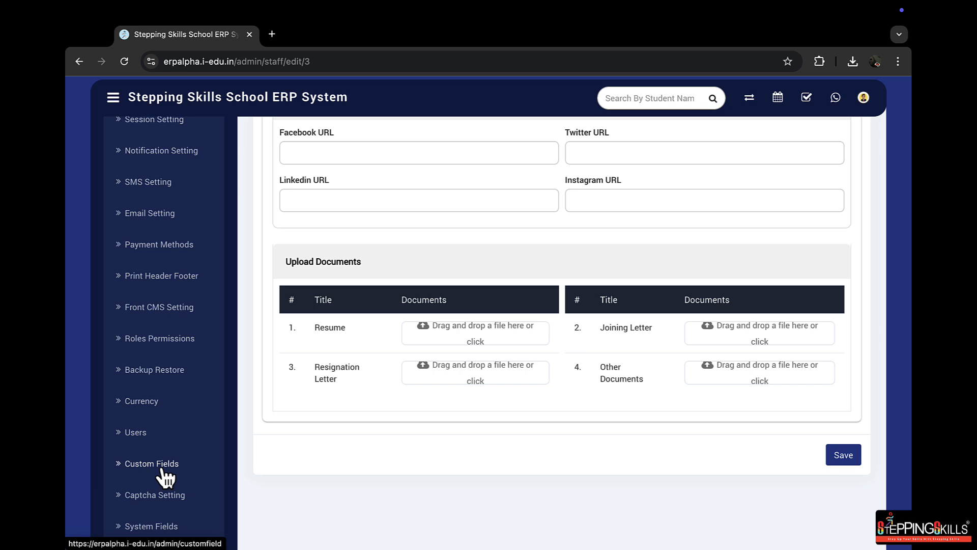
middle_click(165, 476)
left_click(337, 44)
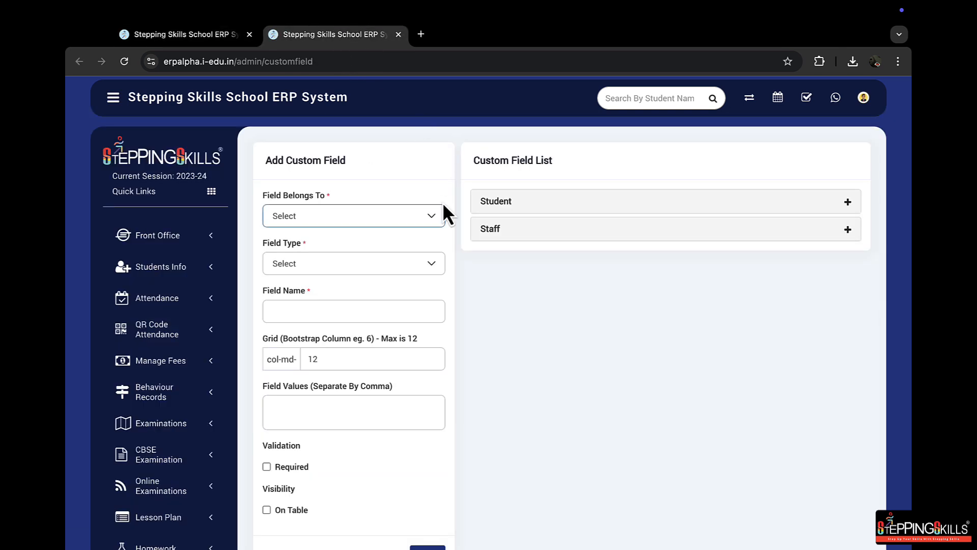
Add a custom field for Staff of type Input named UPI ID, save it, and expand the Staff custom field list
left_click(334, 219)
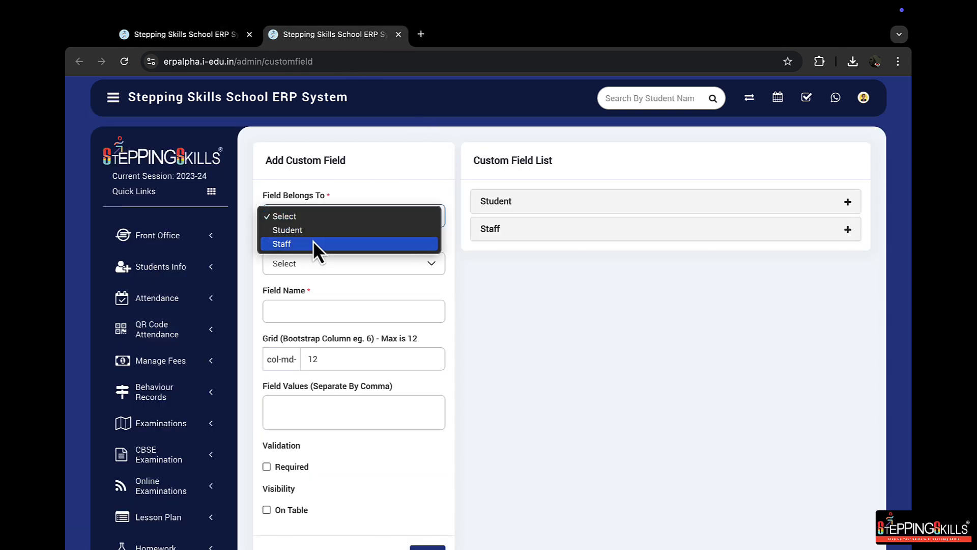
left_click(313, 242)
left_click(307, 265)
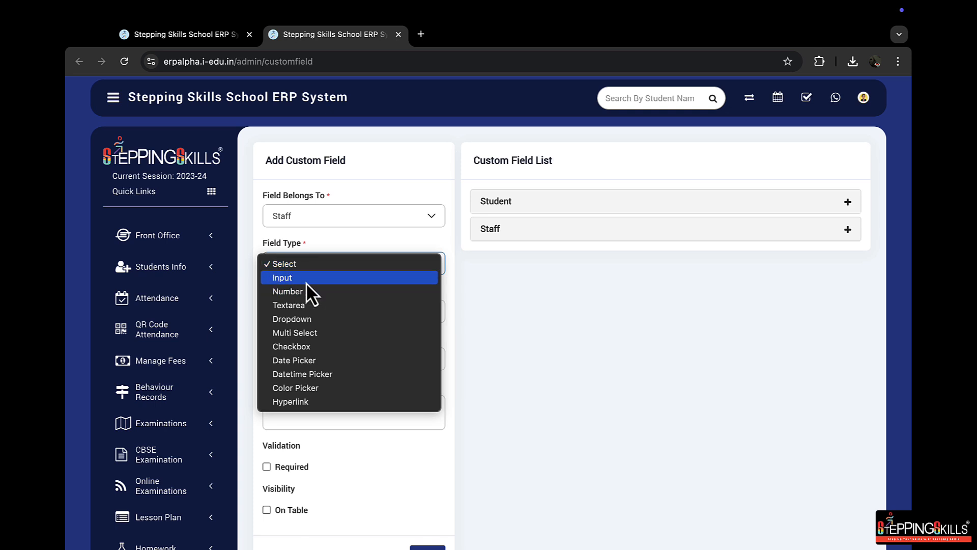
left_click(319, 280)
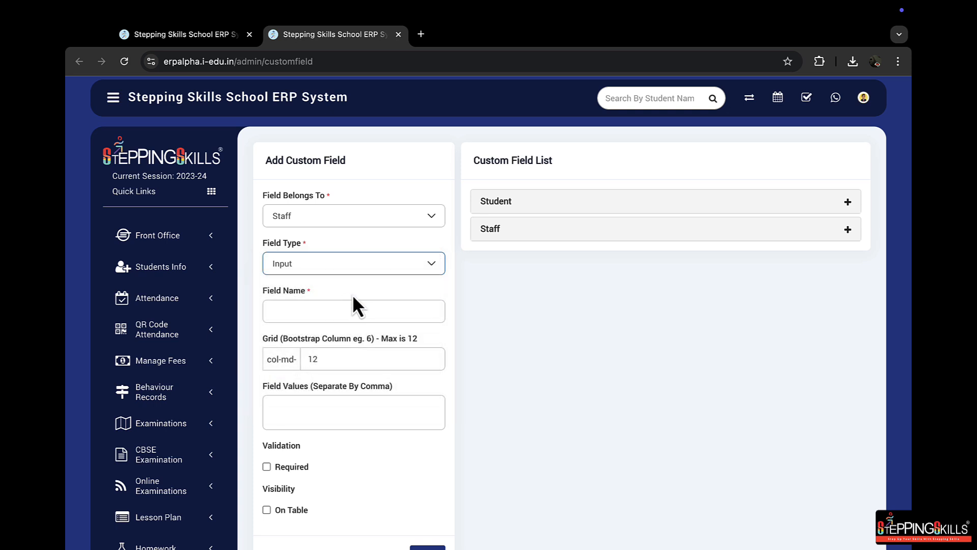
left_click(327, 311)
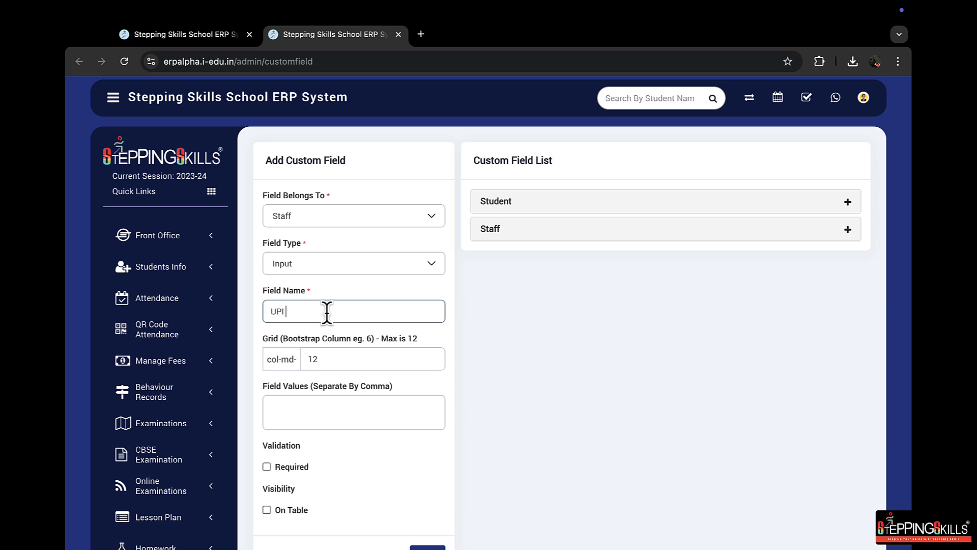
left_click(390, 391)
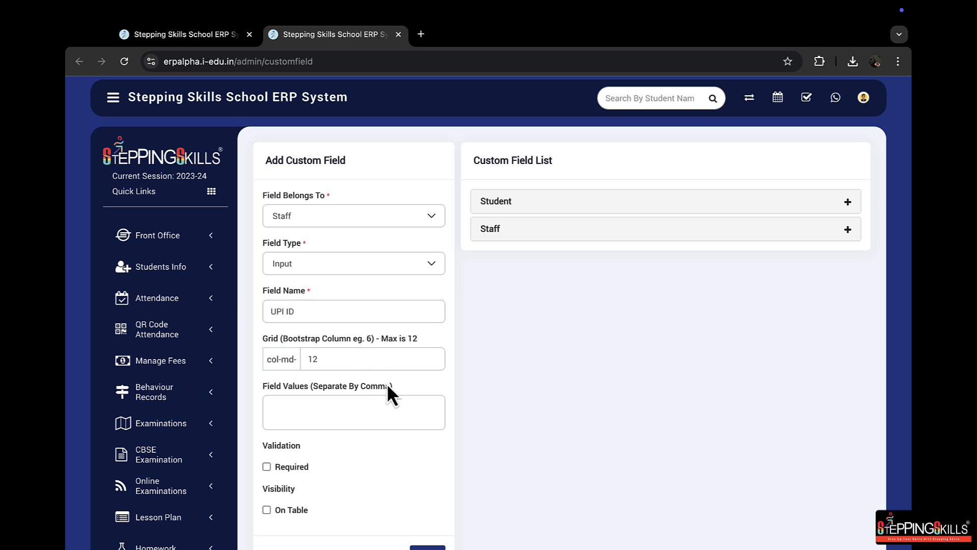
scroll(420, 392, "down", 3)
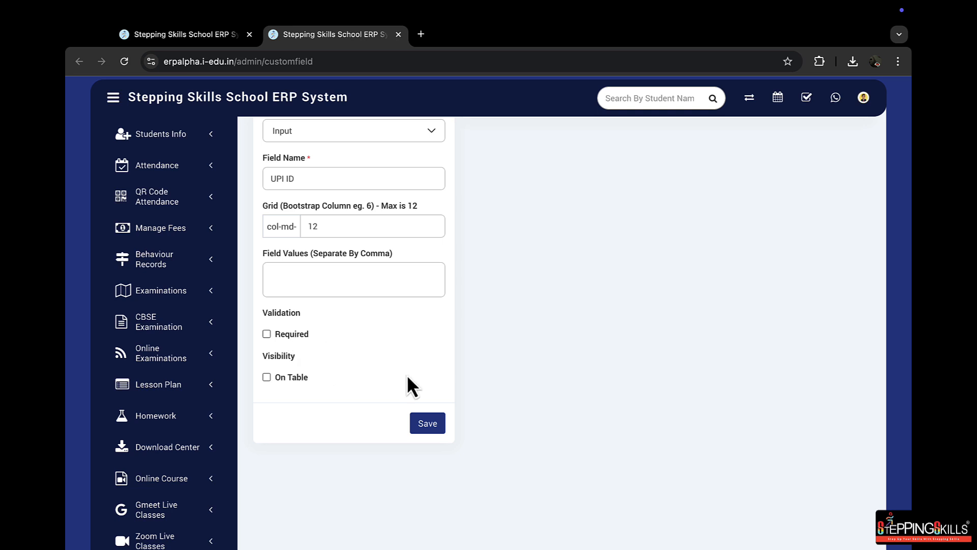
left_click(427, 427)
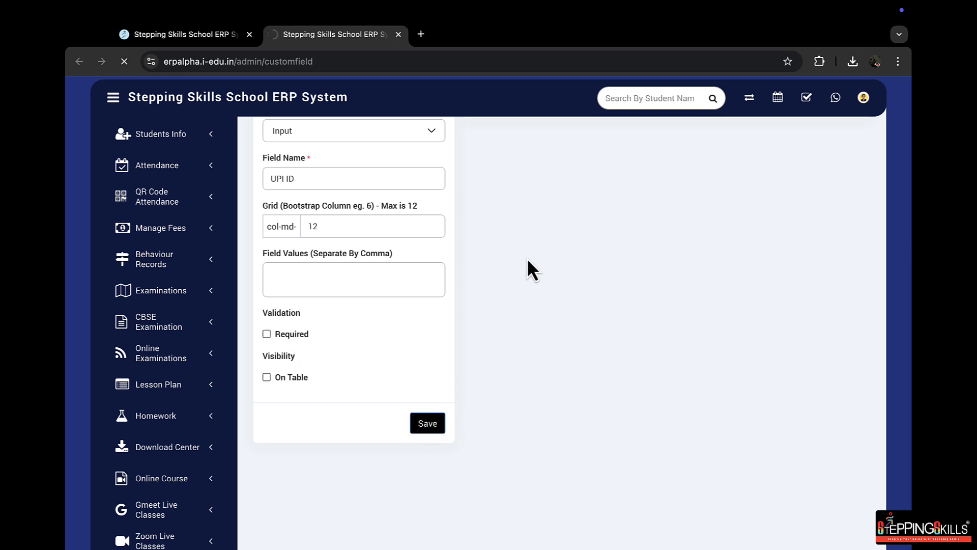
left_click(535, 233)
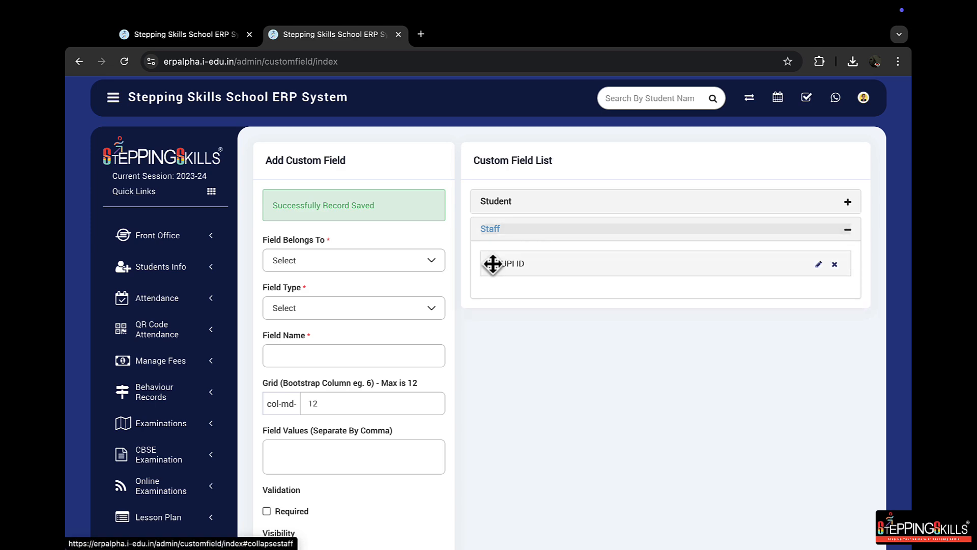
scroll(251, 344, "down", 10)
Reload the teacher's edit form to check for the UPI ID field, and expand the additional details
left_click(221, 37)
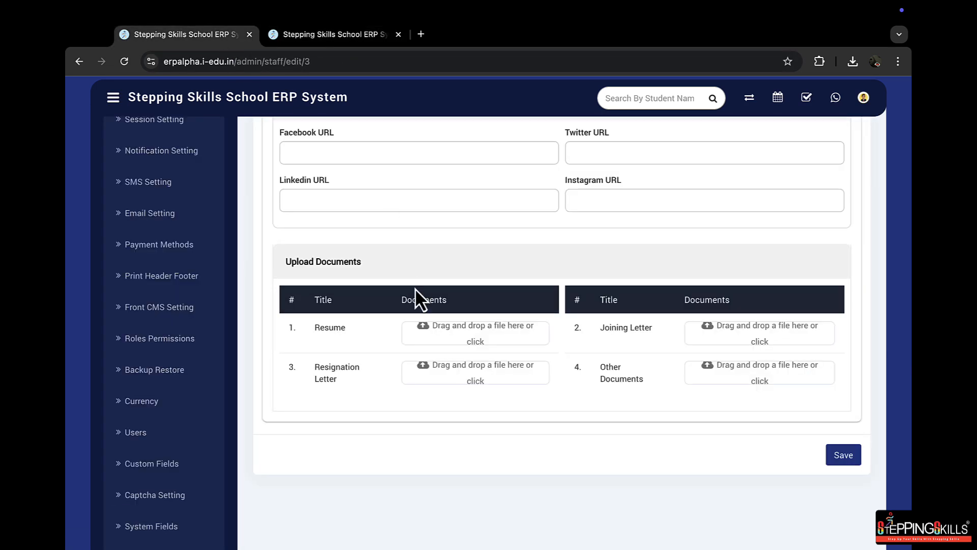
scroll(472, 251, "up", 6)
key("F5")
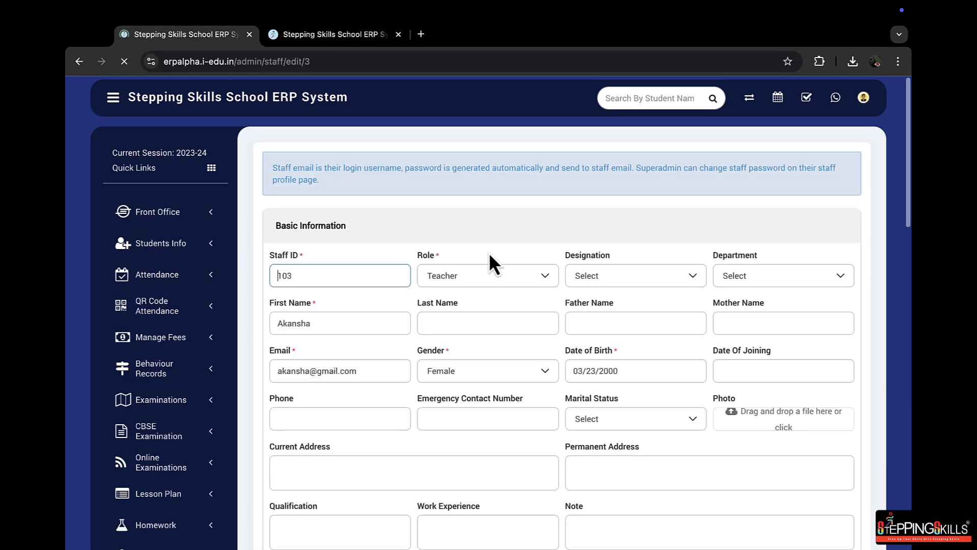
scroll(524, 356, "down", 12)
scroll(525, 355, "up", 8)
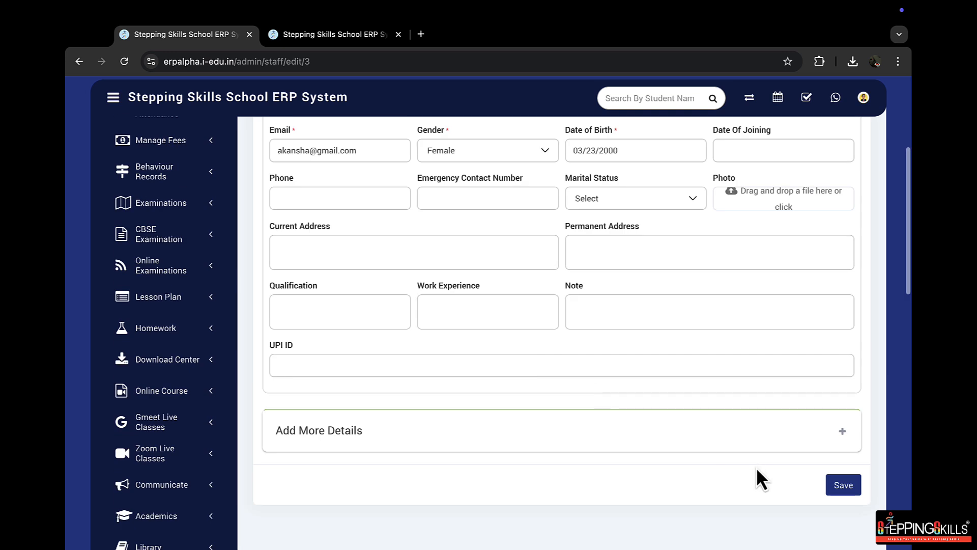
left_click(844, 432)
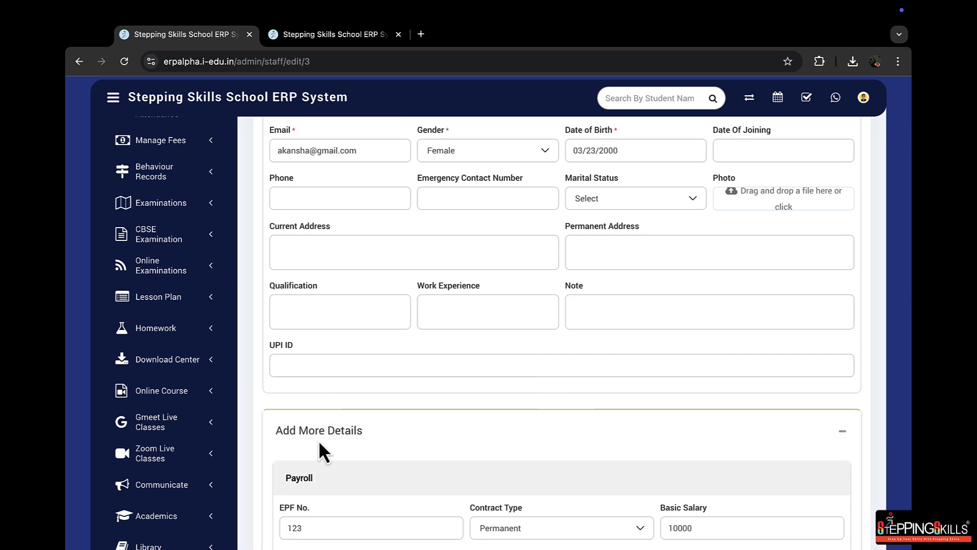
scroll(357, 355, "down", 1)
left_click(301, 319)
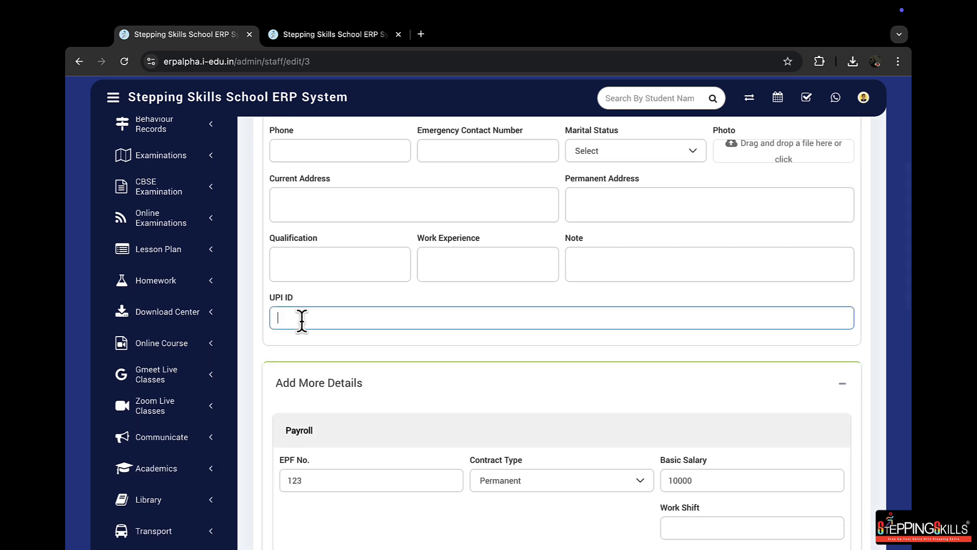
Set the teacher's basic salary to 12000 in the payroll details
scroll(357, 339, "down", 3)
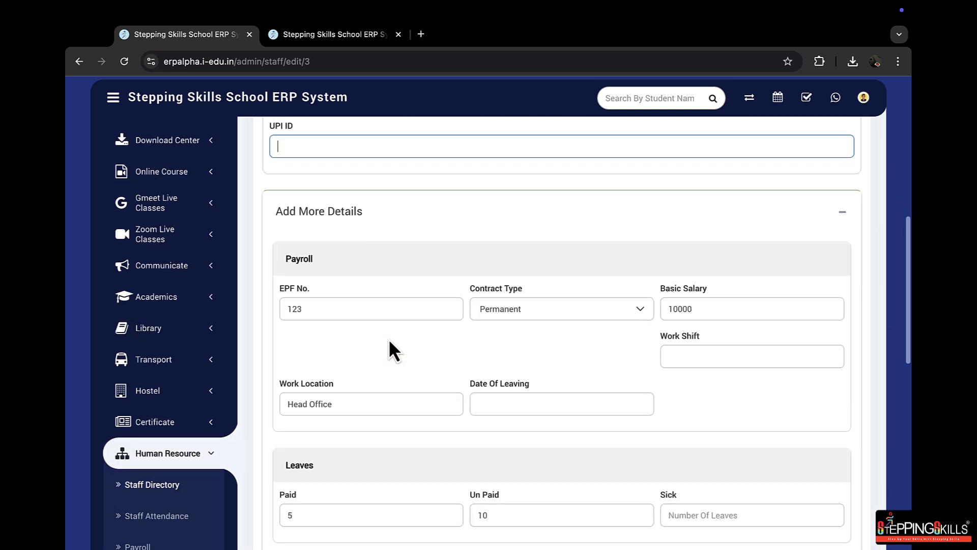
left_click(677, 309)
key("BackSpace")
type("2")
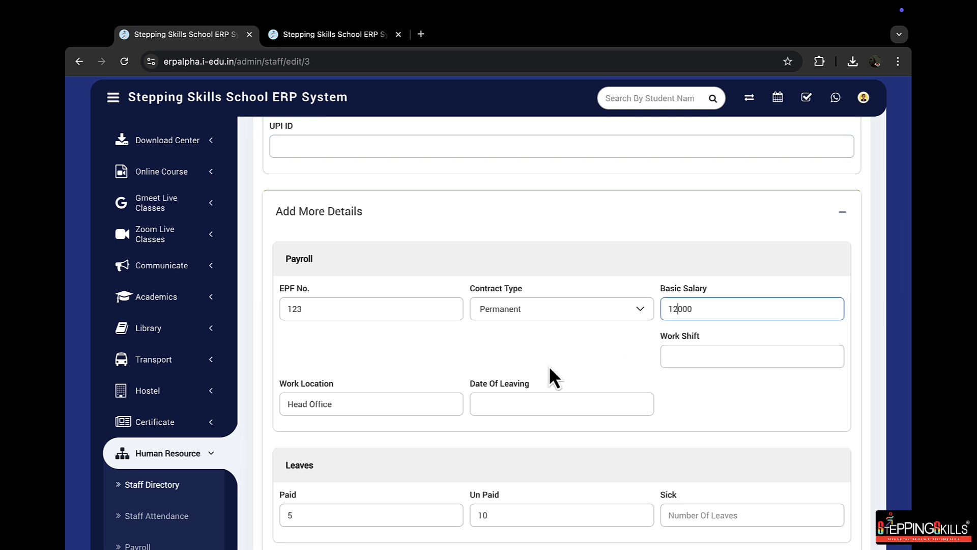
Review the work location and set the teacher's number of Sick leaves to 5
scroll(371, 356, "down", 3)
left_click_drag(334, 245, 312, 244)
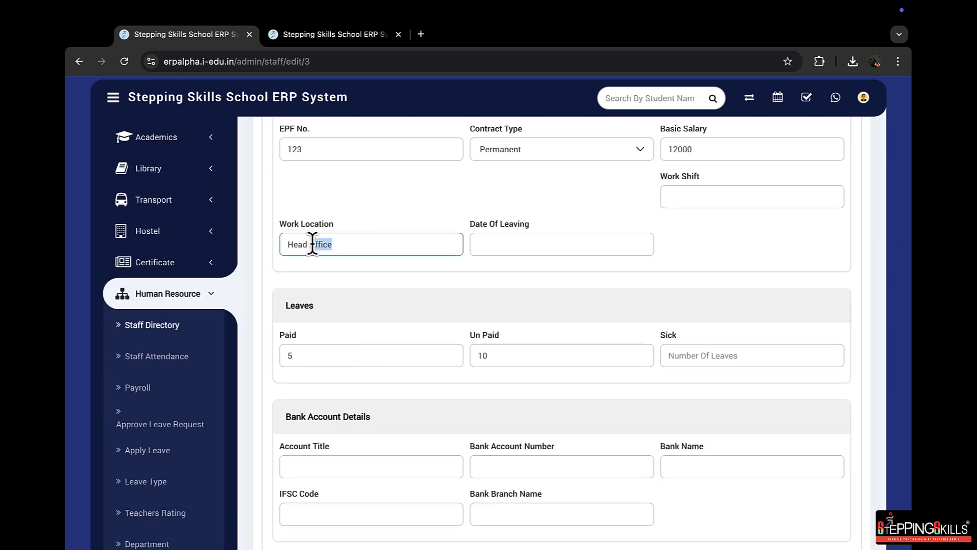
left_click(723, 355)
type("5")
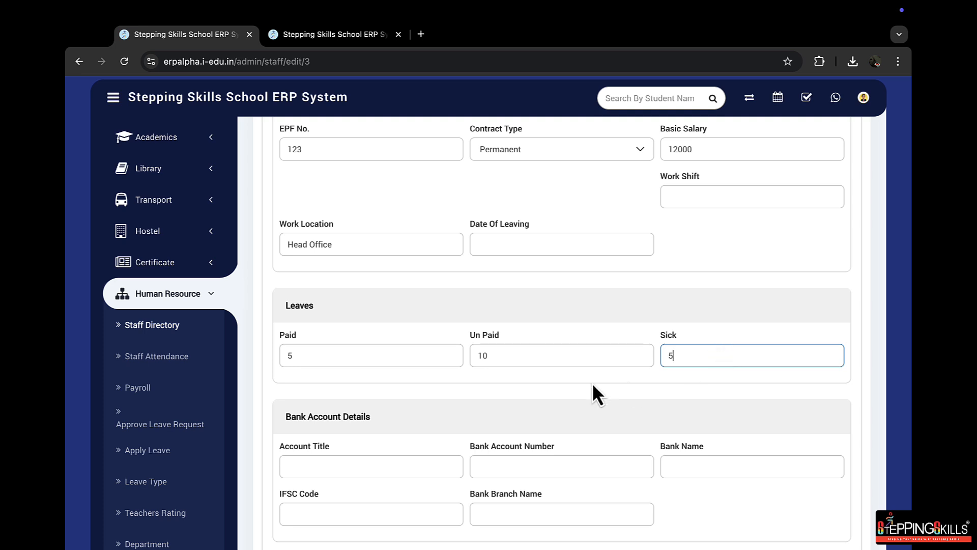
left_click(593, 383)
Look over the bank account fields and save the teacher's record
scroll(654, 368, "down", 3)
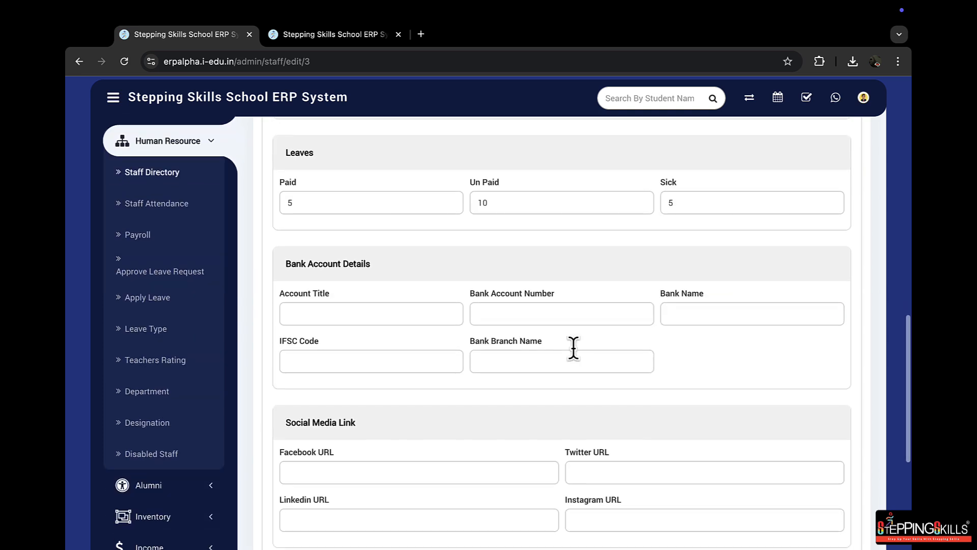
left_click(329, 319)
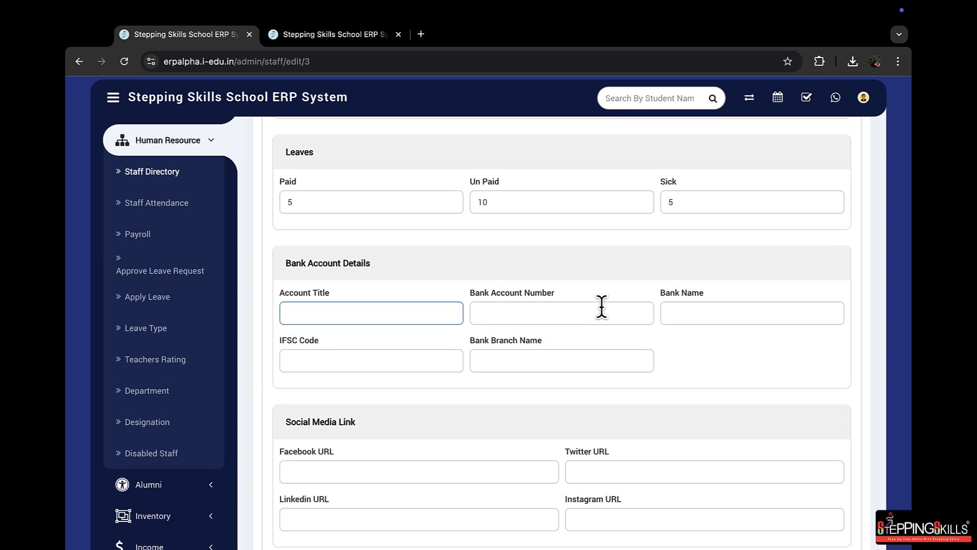
scroll(602, 308, "down", 5)
left_click(855, 503)
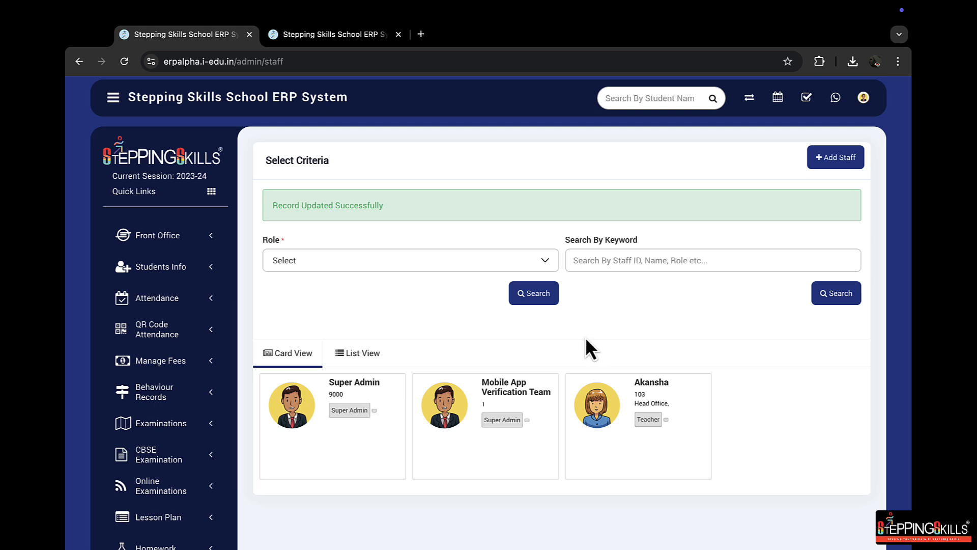
Open the Human Resource payroll page and search for staff with the Teacher role for October 2024
scroll(344, 326, "down", 10)
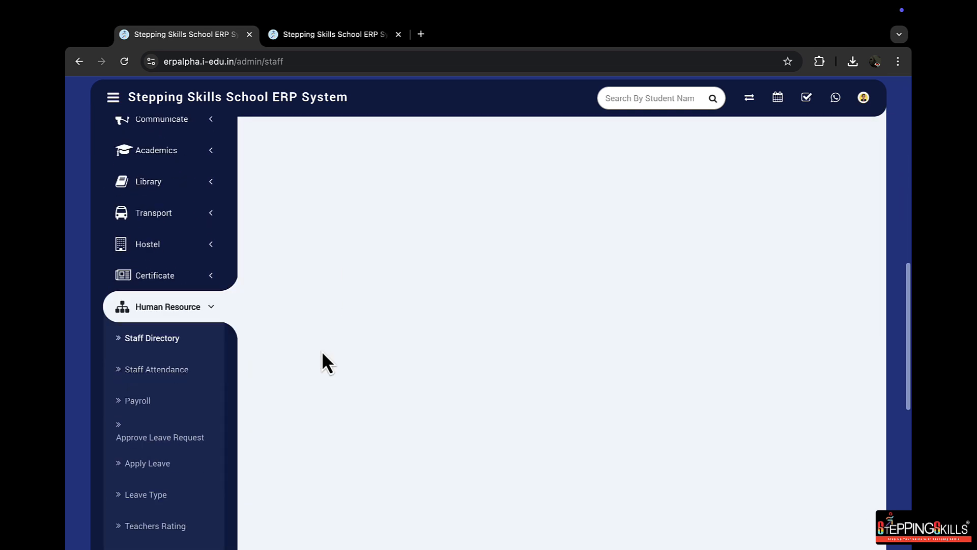
left_click(145, 405)
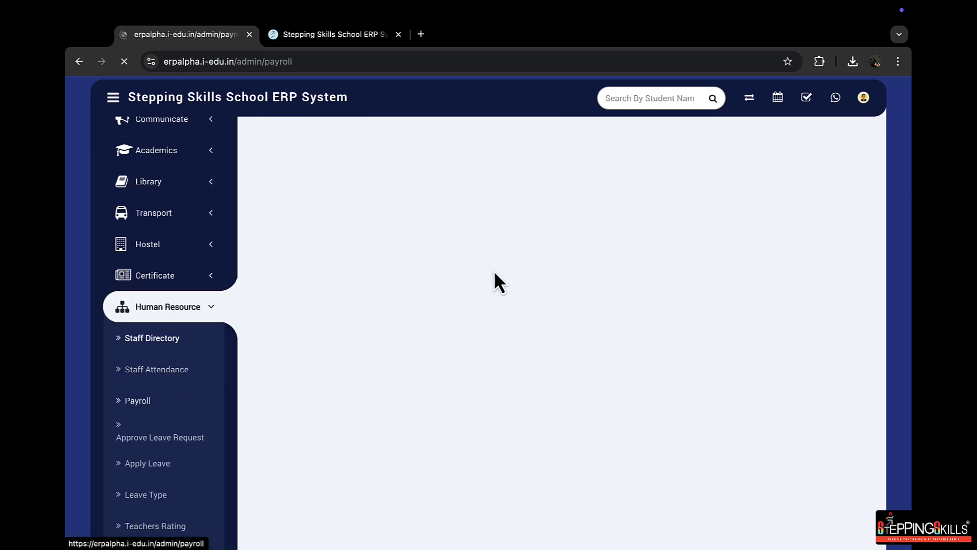
left_click(326, 219)
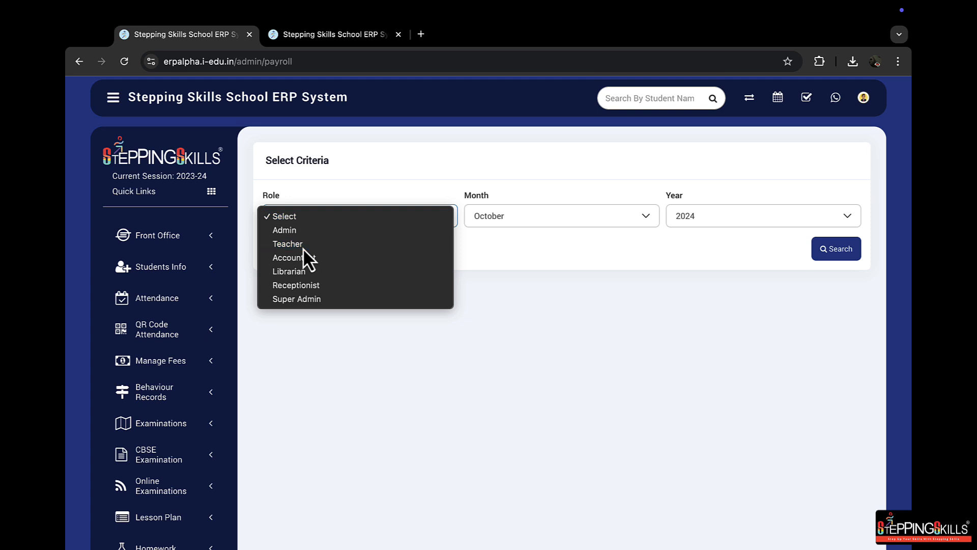
left_click(303, 245)
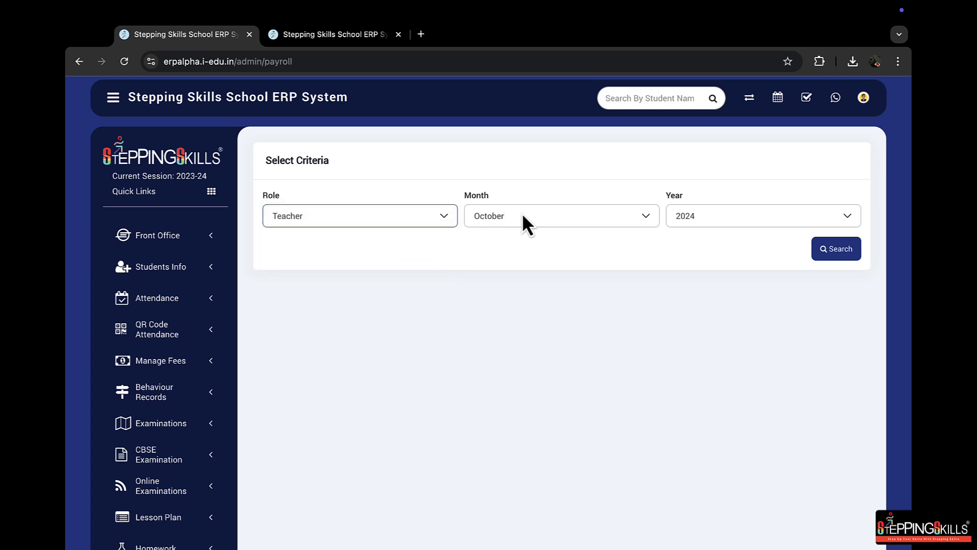
left_click(818, 247)
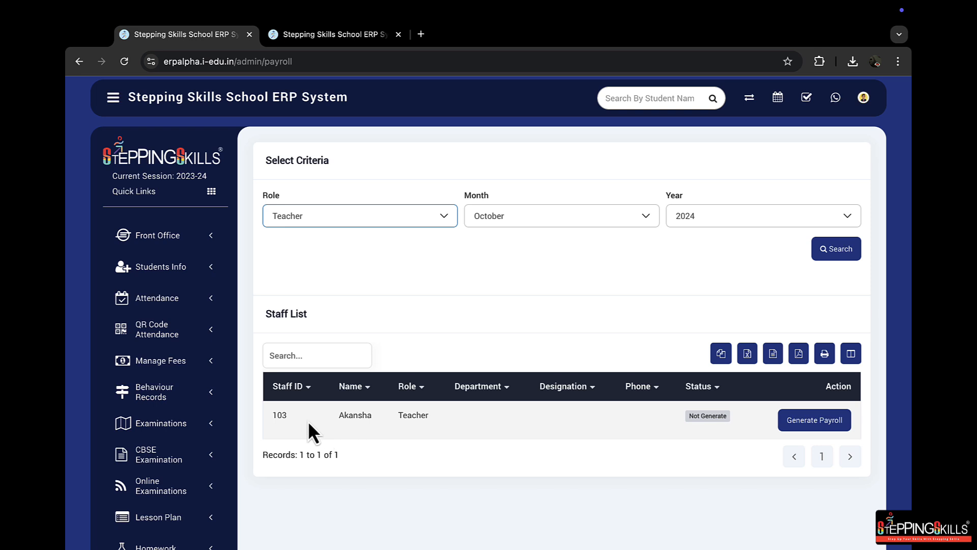
Open payroll generation for the listed teacher and review the October attendance and basic salary
left_click_drag(307, 420, 441, 422)
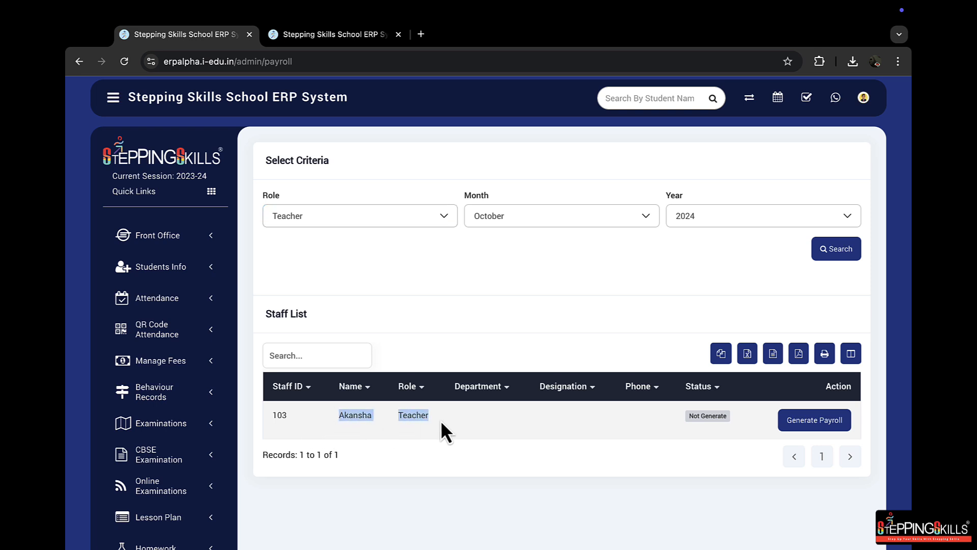
left_click(846, 421)
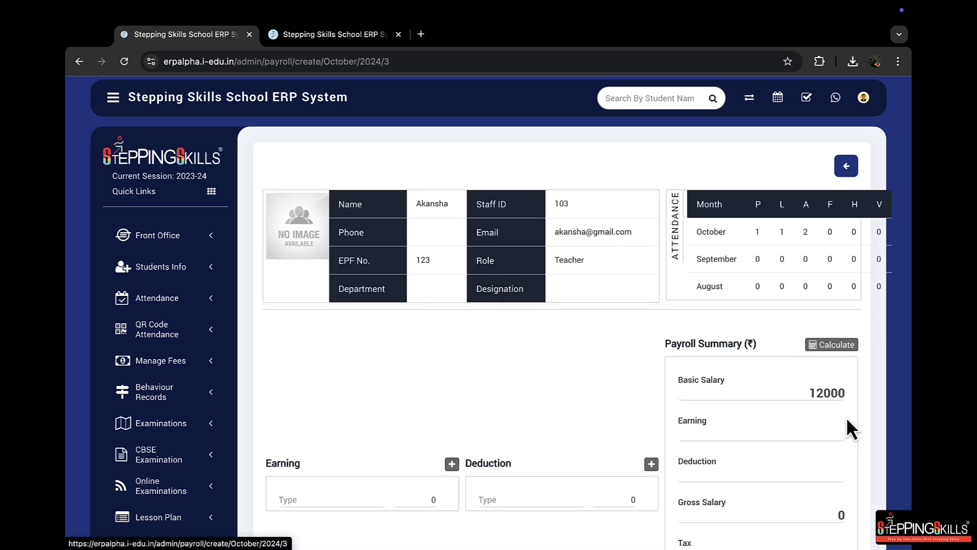
scroll(651, 316, "down", 1)
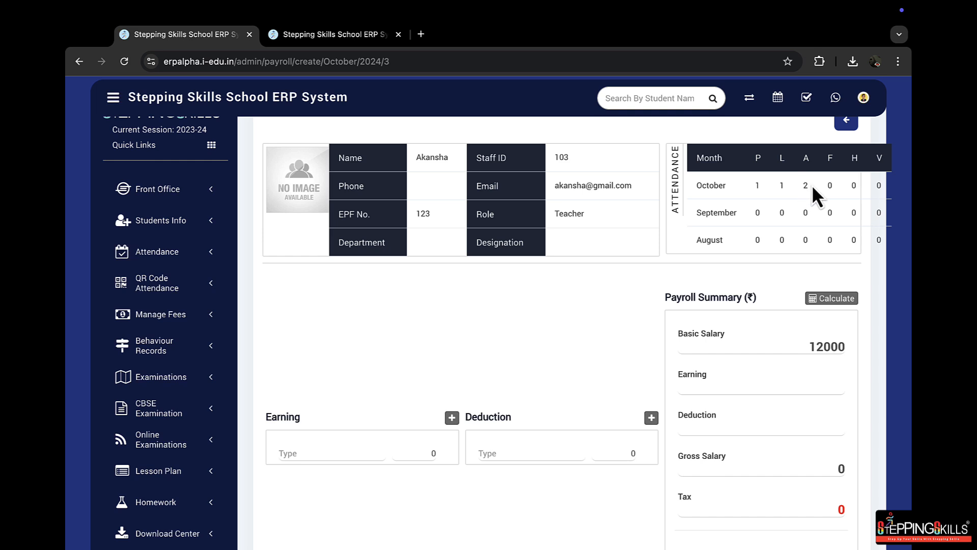
left_click_drag(812, 185, 756, 186)
scroll(643, 297, "down", 1)
double_click(813, 274)
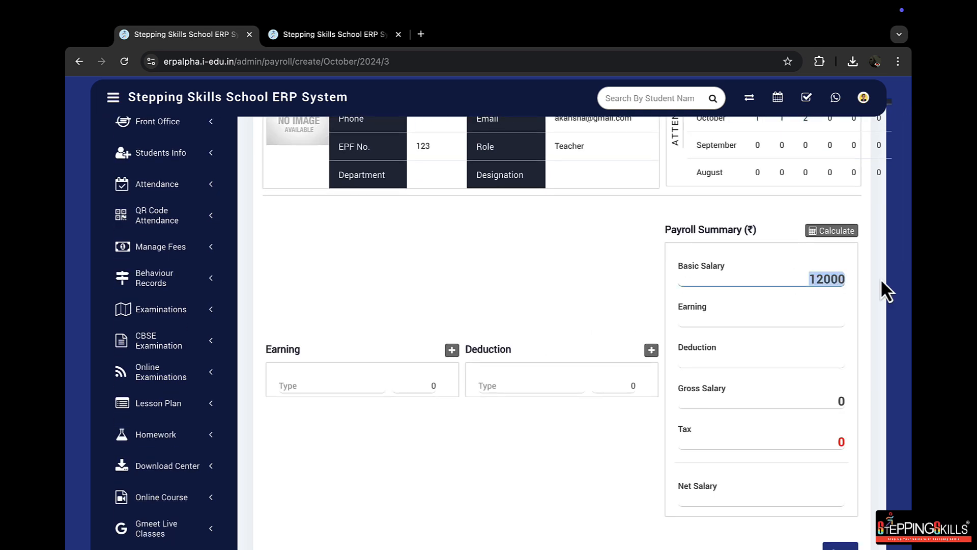
left_click(826, 291)
Enter an earning of type Inc with an amount of 1000 in the teacher's payroll
left_click(341, 387)
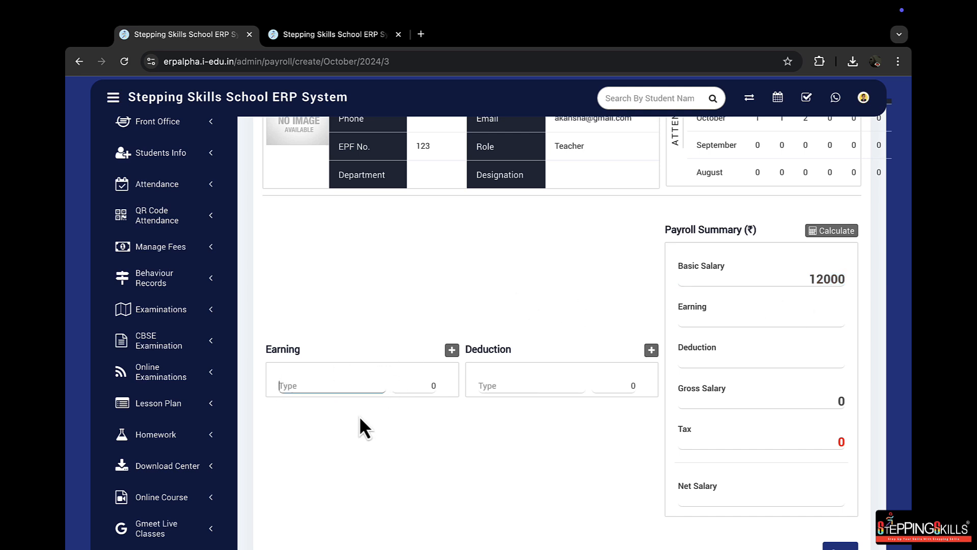
type("Inc")
left_click(423, 388)
left_click(450, 432)
Enter a deduction of type Leaves with an amount of 500 in the teacher's payroll
left_click(512, 386)
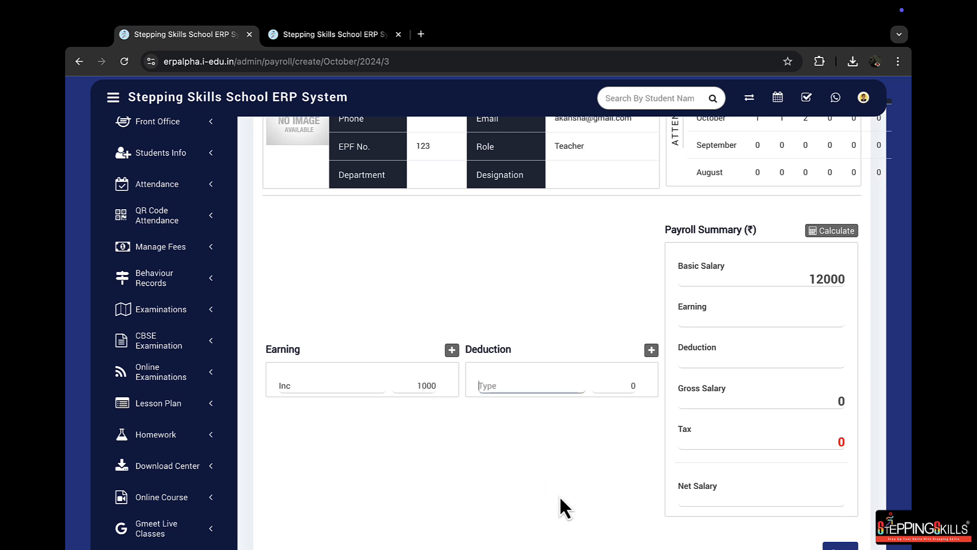
scroll(560, 497, "up", 1)
type("Leaves")
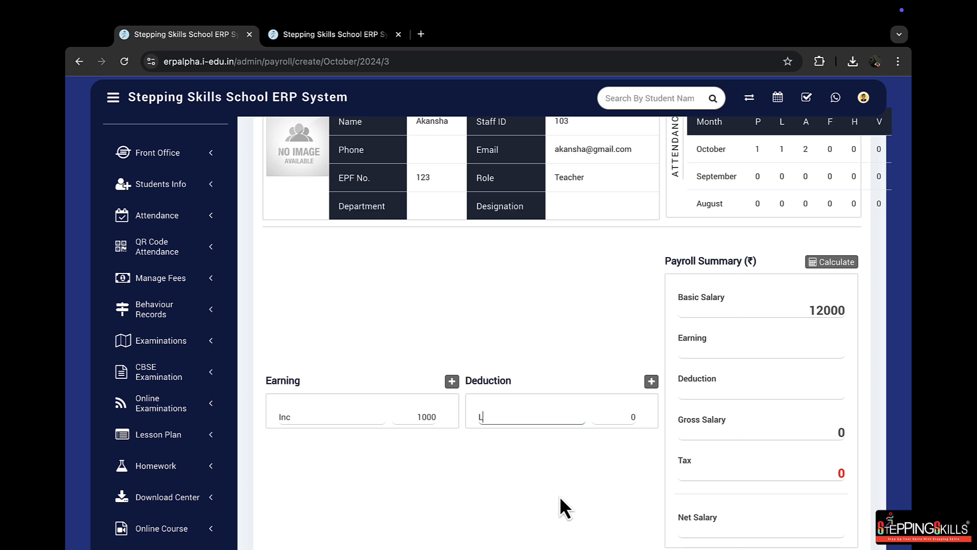
left_click(543, 492)
scroll(560, 475, "up", 2)
left_click(611, 469)
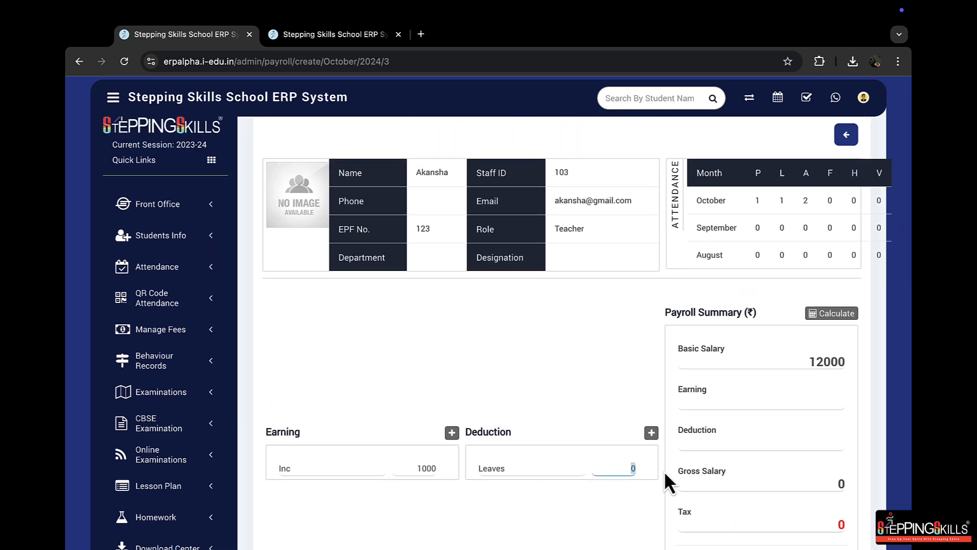
type("500")
left_click(563, 540)
scroll(566, 501, "down", 2)
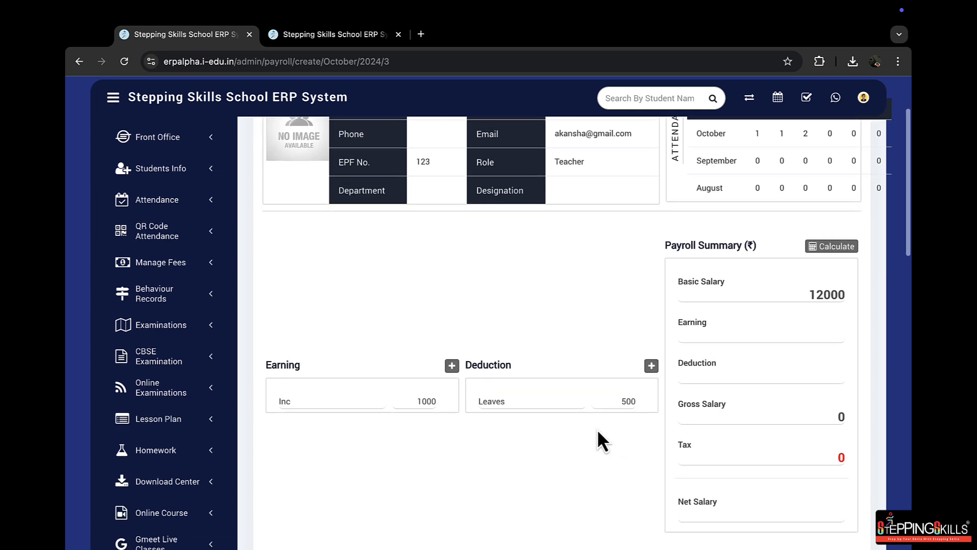
Add a second deduction row of type Fine with an amount of 100
left_click(652, 365)
left_click(507, 411)
type("Fine")
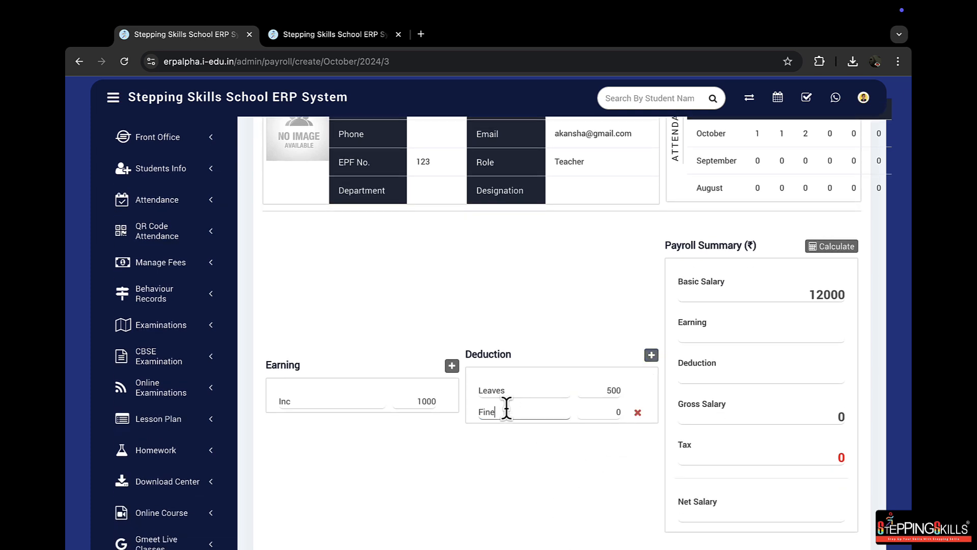
left_click(608, 412)
type("100")
left_click(558, 488)
Add two blank earning rows and remove both of them
left_click(452, 366)
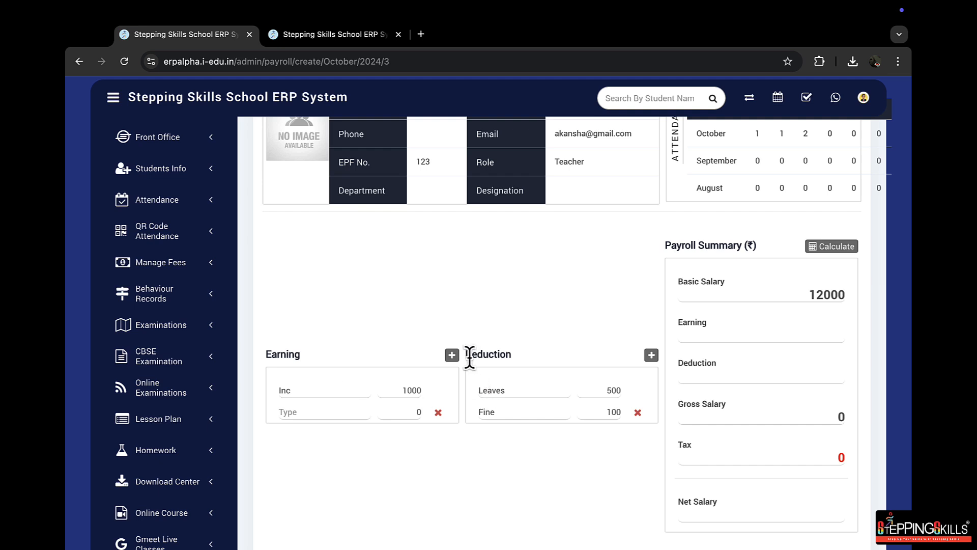
left_click(451, 354)
left_click(438, 427)
left_click(438, 413)
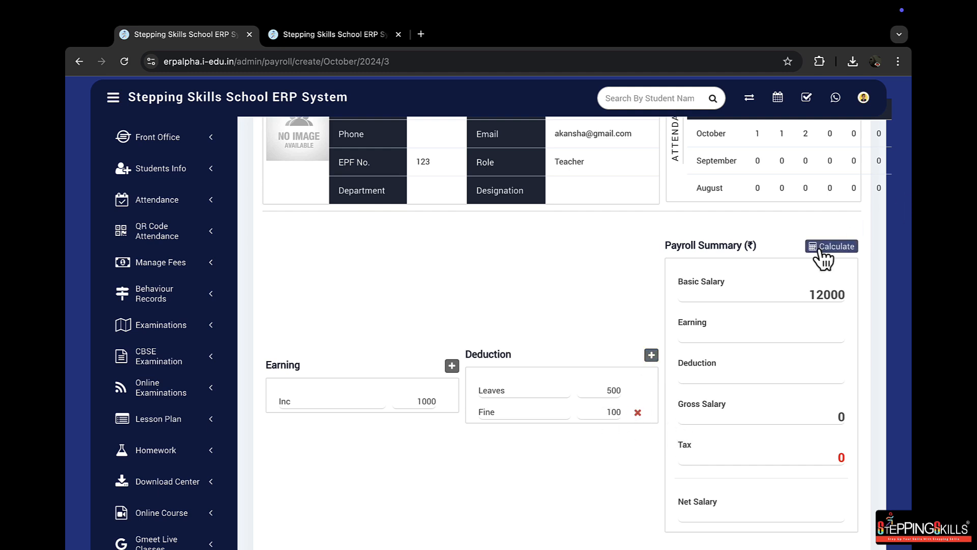
Calculate the payroll summary, check its salary, earning and deduction amounts, and save the payroll
scroll(765, 262, "down", 1)
left_click(829, 199)
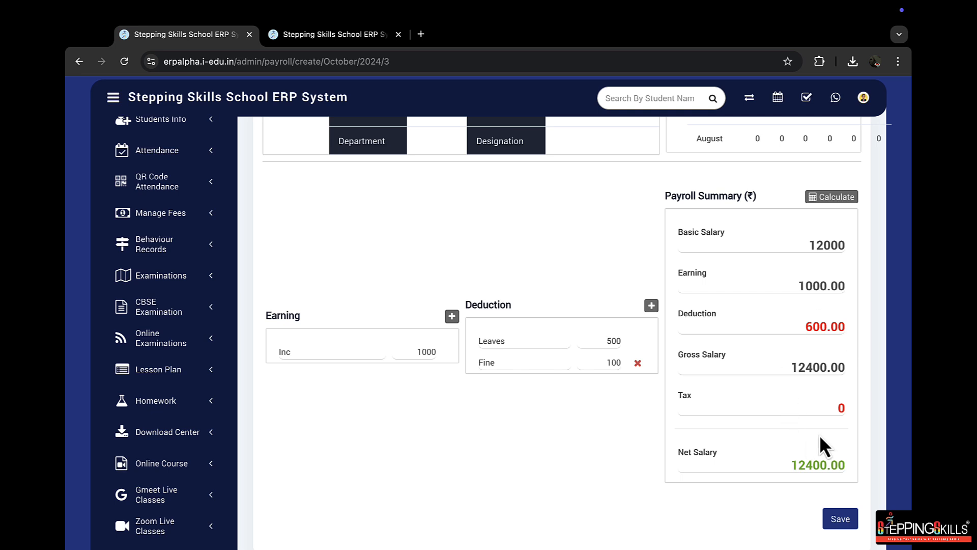
left_click_drag(808, 245, 841, 244)
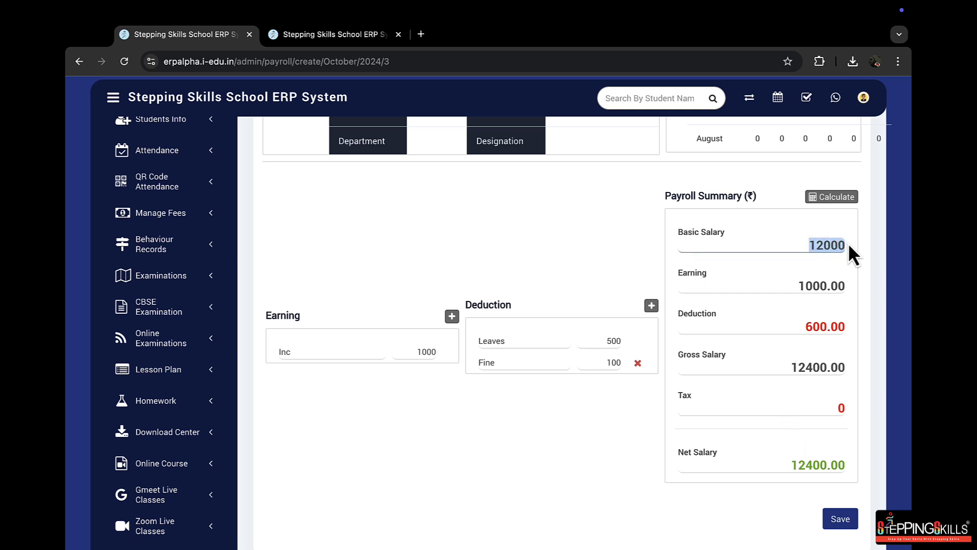
left_click_drag(800, 283, 867, 289)
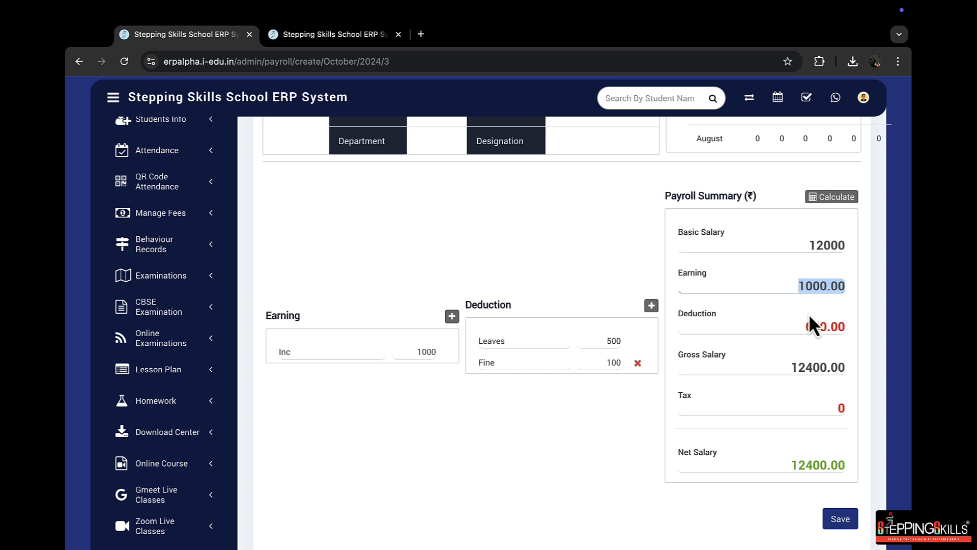
left_click_drag(796, 327, 849, 339)
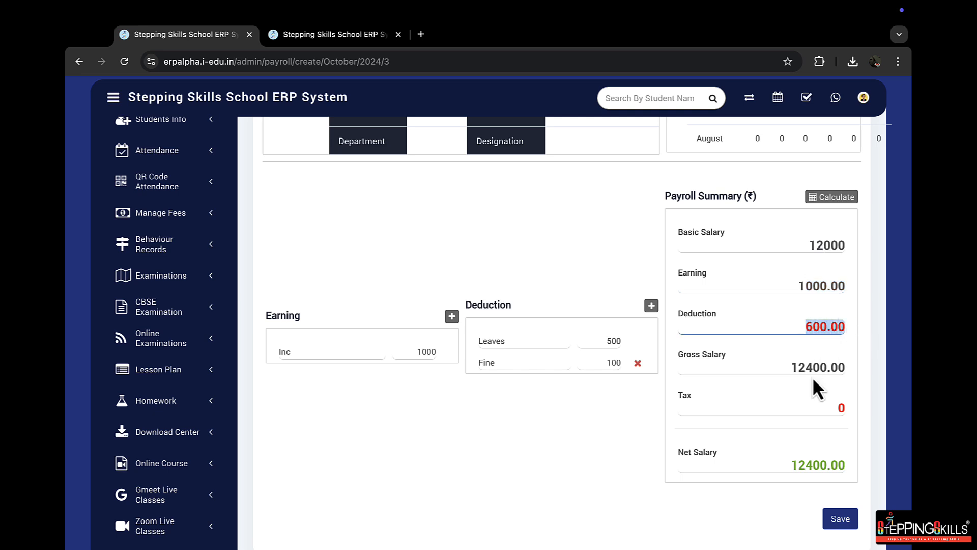
left_click_drag(789, 369, 843, 367)
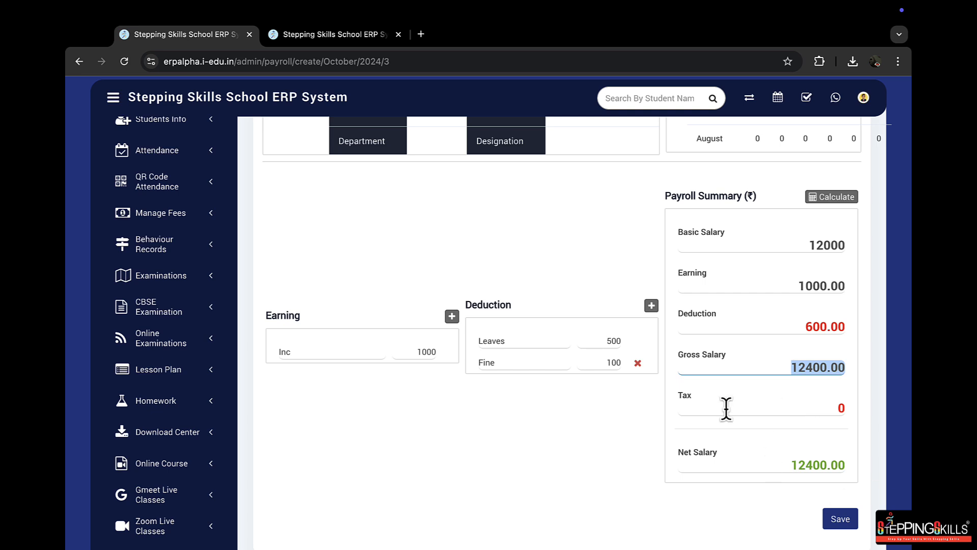
left_click(844, 522)
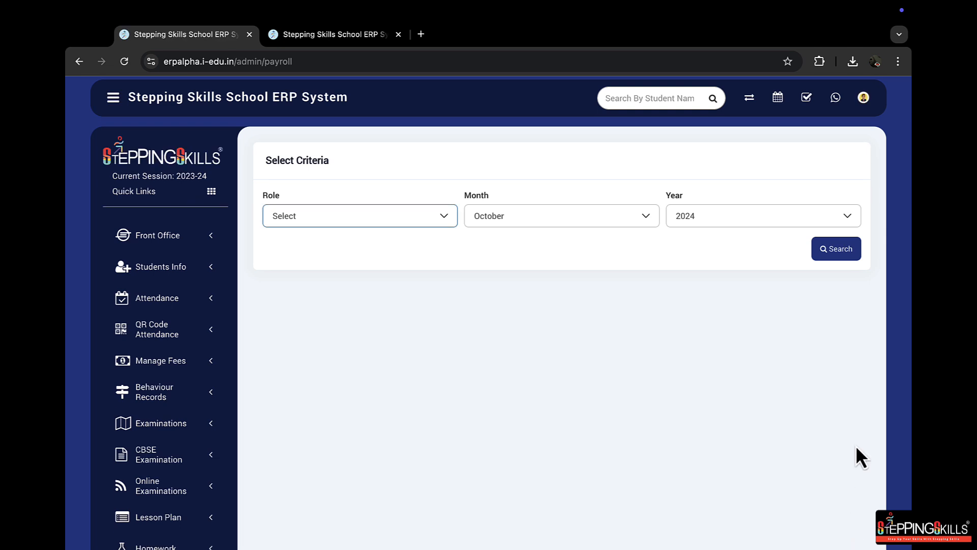
Search the payroll for Teacher role staff for October 2024 and check the listed teacher's payroll status
left_click(371, 214)
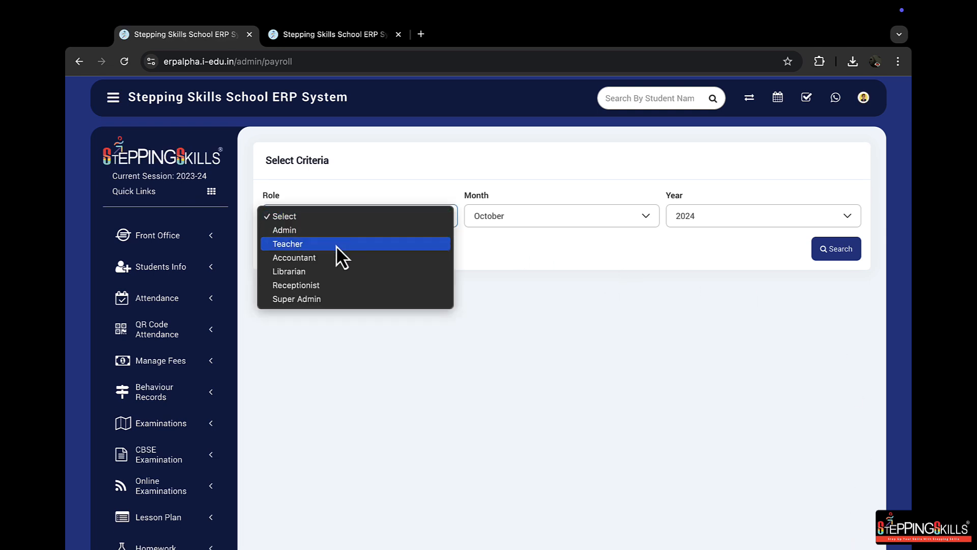
left_click(336, 244)
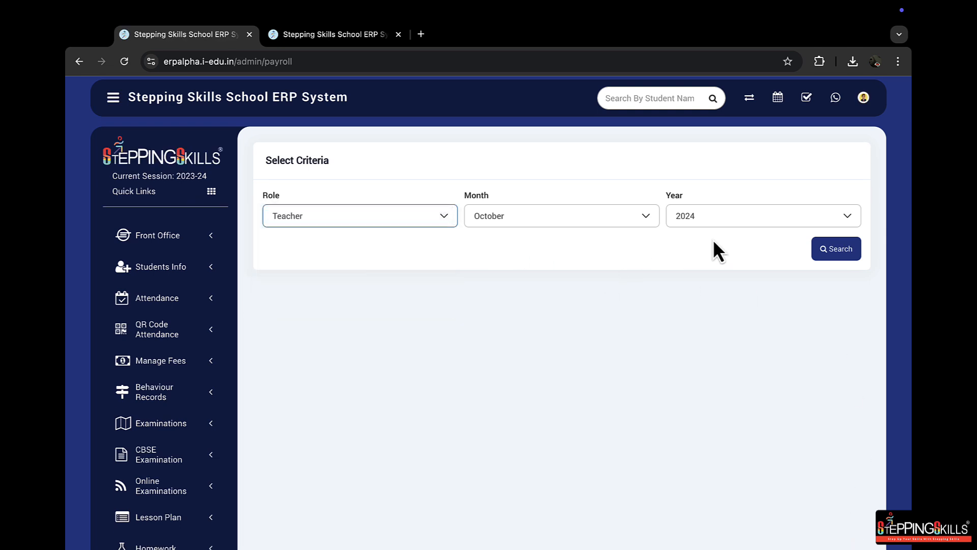
left_click(860, 253)
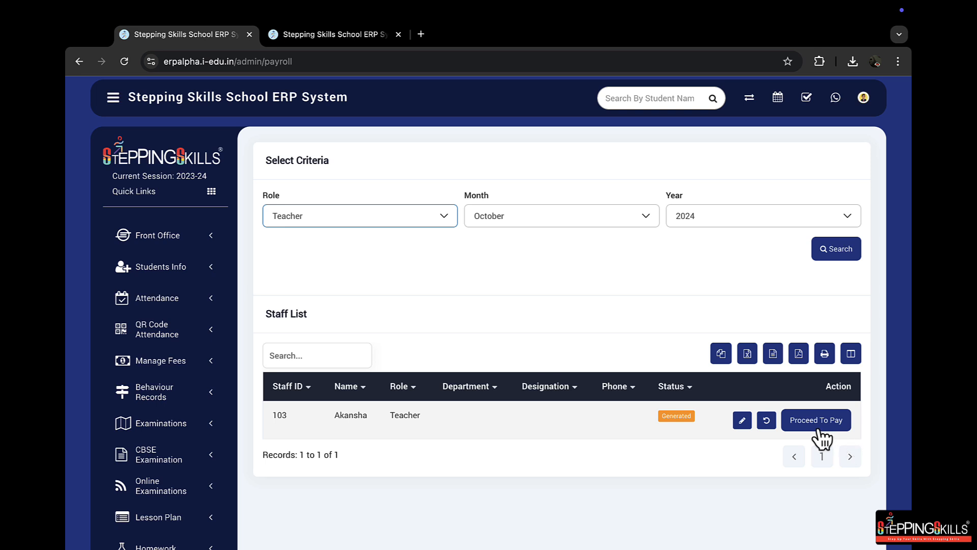
left_click(661, 416)
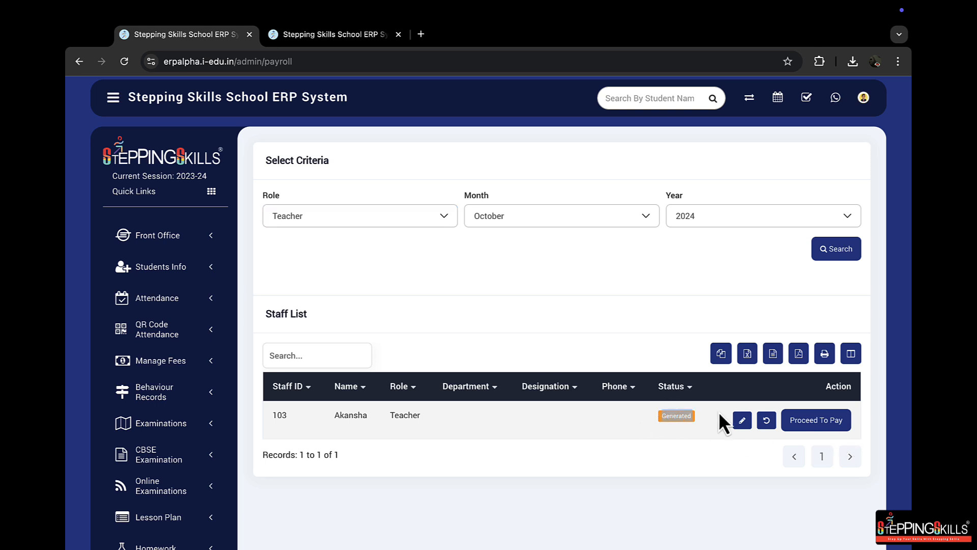
left_click(704, 424)
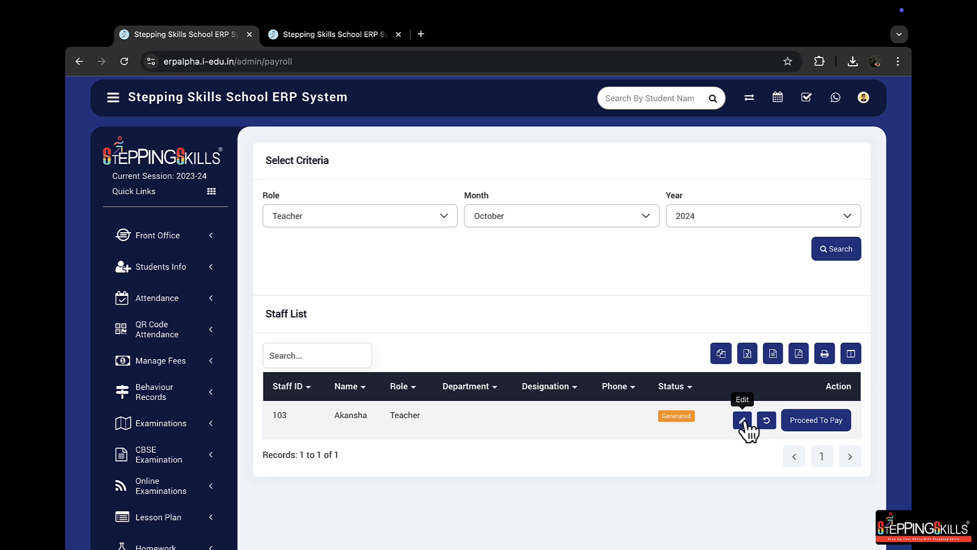
Pay the teacher's October 2024 salary with Cash as the payment mode, leave the note empty, and save the payment
left_click(834, 428)
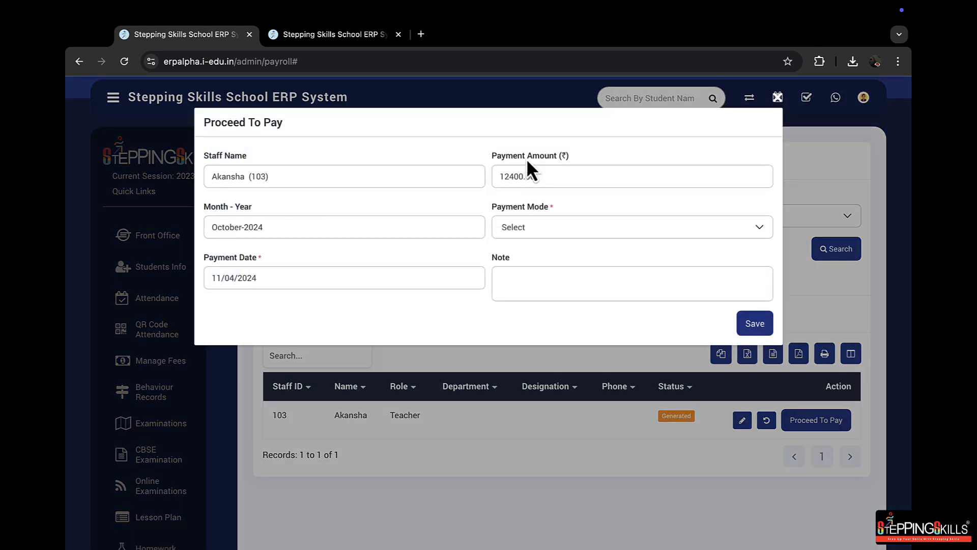
left_click(563, 176)
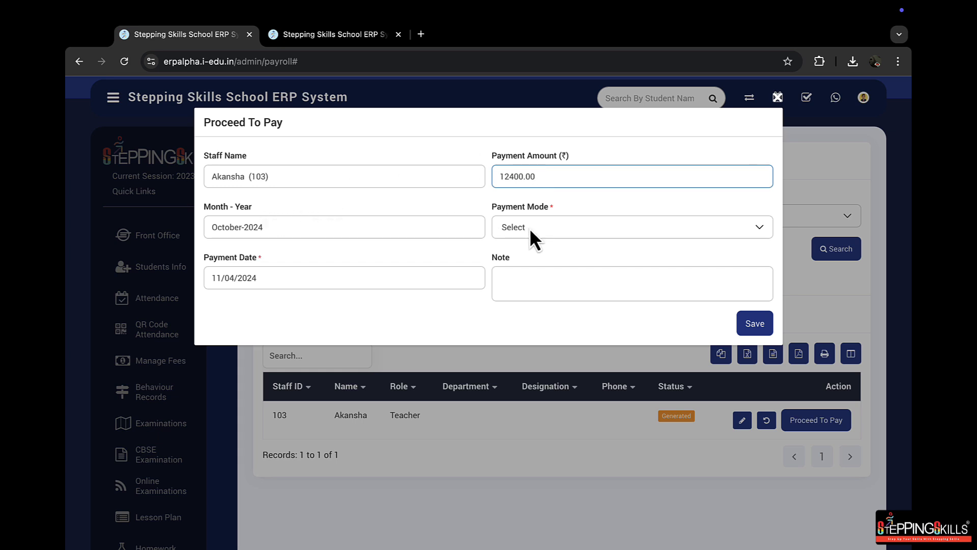
left_click(564, 227)
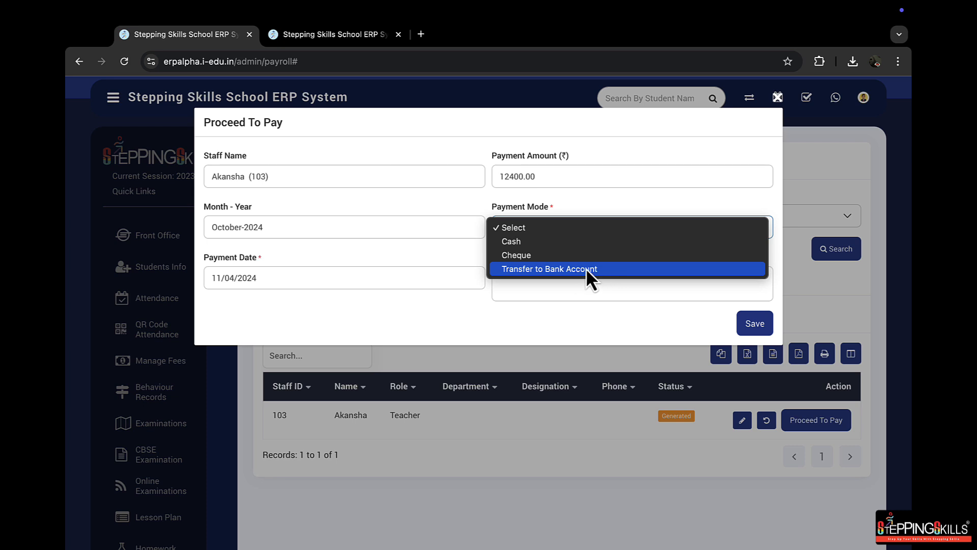
left_click(532, 243)
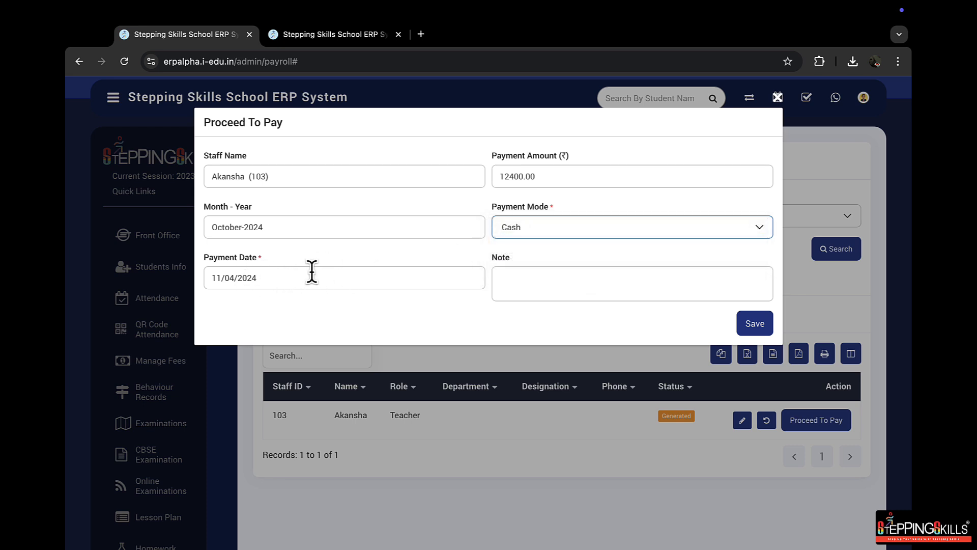
left_click(564, 282)
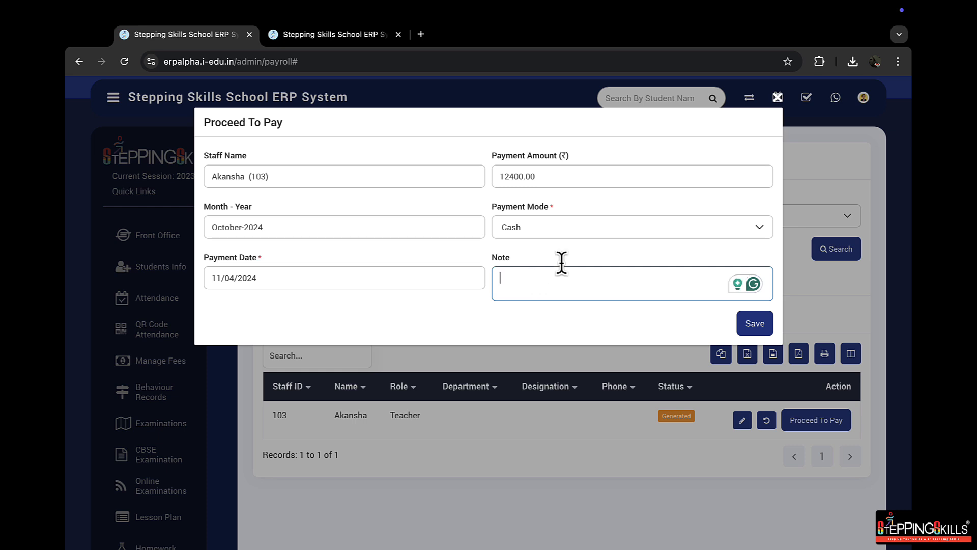
left_click(752, 326)
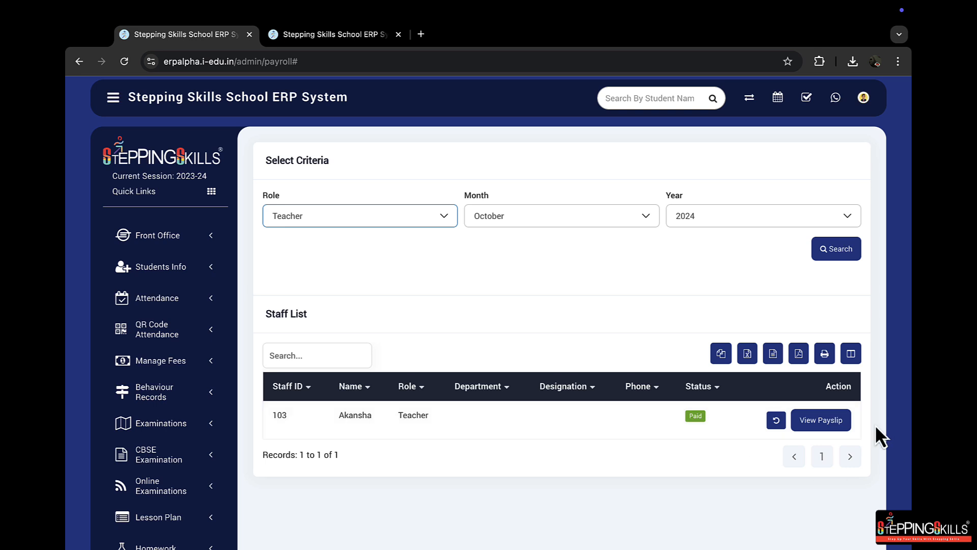
Open the teacher's October 2024 payslip and look through its earnings, deductions and payment details
left_click(823, 427)
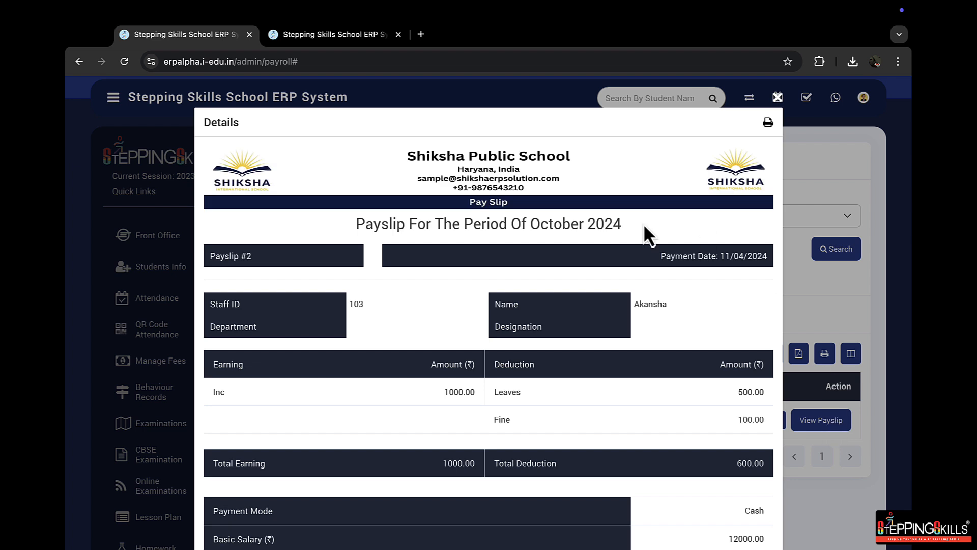
left_click(768, 122)
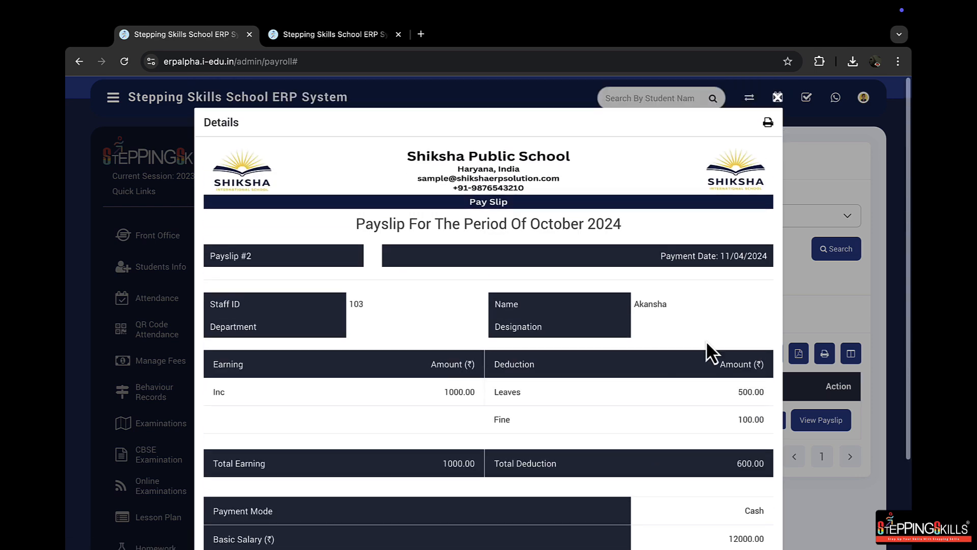
scroll(724, 188, "down", 3)
scroll(725, 190, "up", 3)
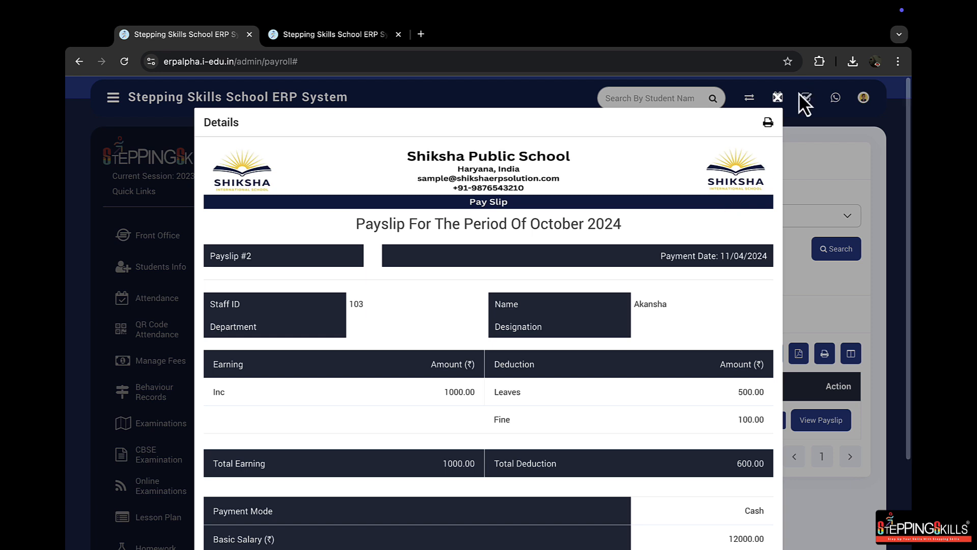
Open the print preview of the payslip and set the destination to EPSON L3560 Series
left_click(769, 124)
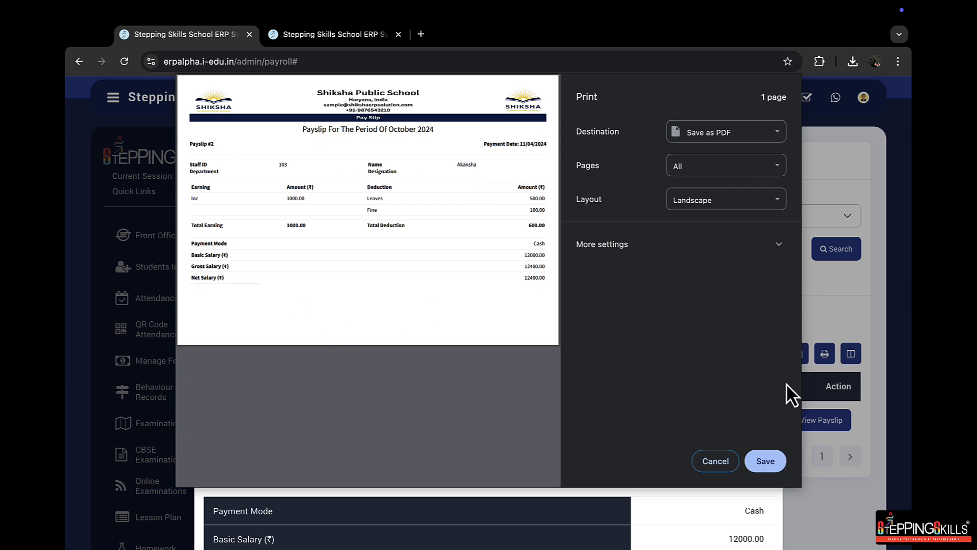
left_click(714, 134)
left_click(700, 119)
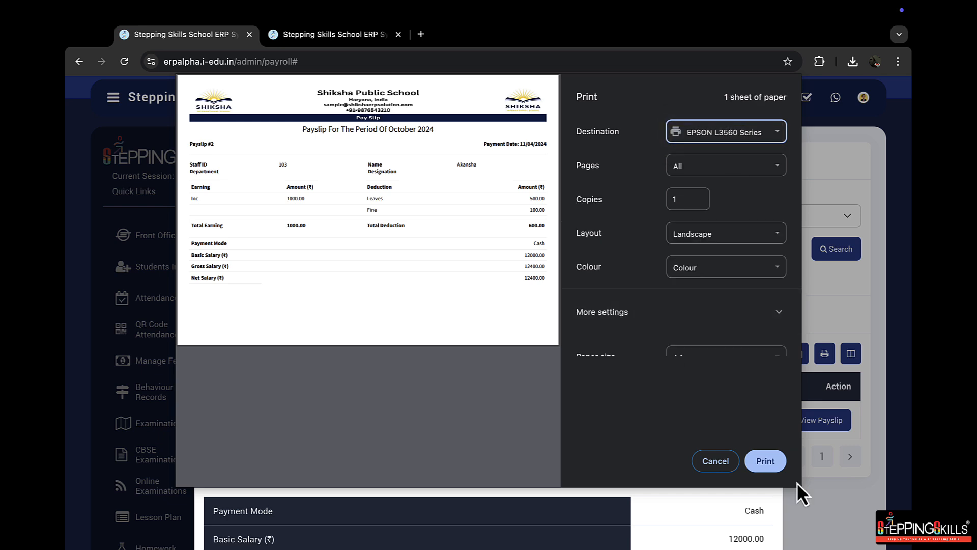